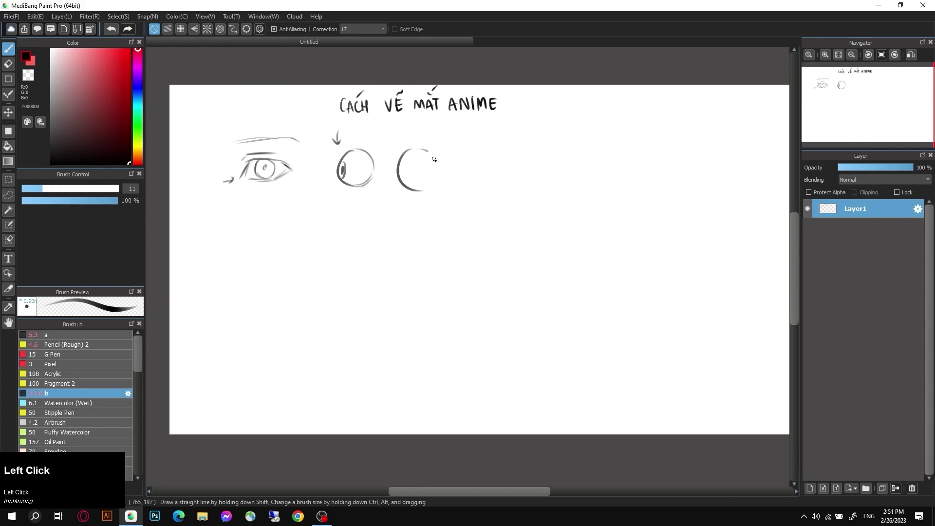
Step: Sketch a front-view eyeball with iris and pupil and, beside it, a side-view eyeball whose pupil bulges outside the outline
left_click_drag(420, 150, 417, 191)
left_click_drag(418, 164, 420, 183)
key("ctrl+z")
mouse_move(482, 152)
left_mouse_down()
mouse_move(466, 177)
mouse_move(491, 185)
mouse_move(463, 174)
left_mouse_up()
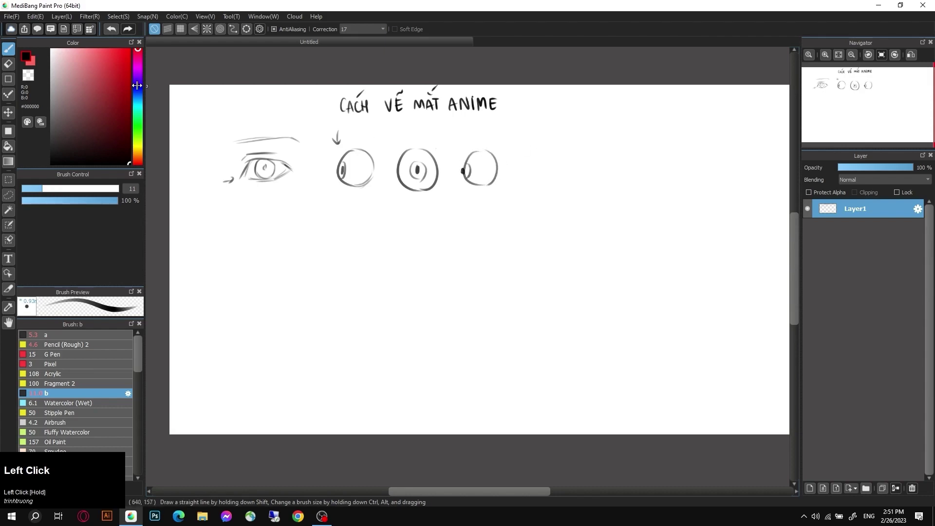
Step: Draw a red X above the third eyeball and return the brush colour to black
left_click(130, 49)
mouse_move(476, 135)
left_mouse_down()
mouse_move(486, 146)
mouse_move(476, 147)
left_mouse_up()
left_click(129, 163)
Step: Sketch a small round anime eye with iris, pupil and highlight below the realistic eye
scroll(389, 268, "left", 1)
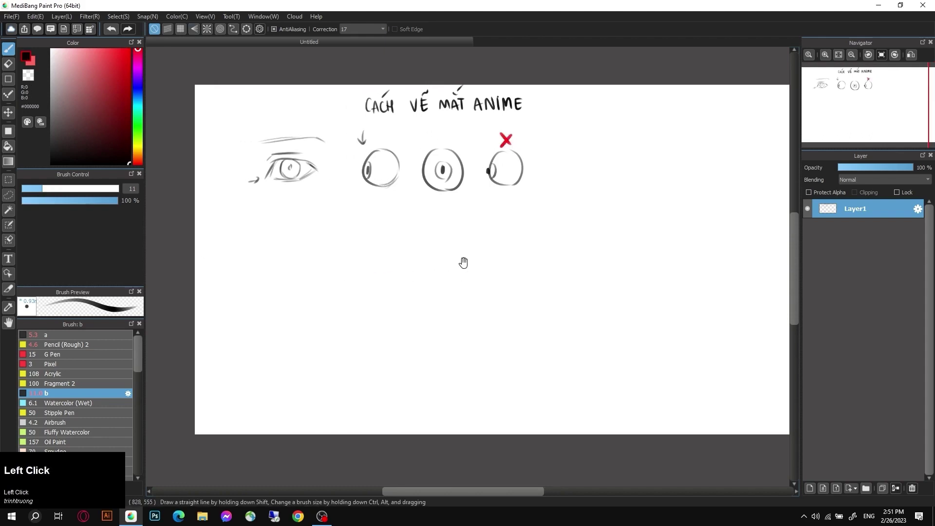
scroll(552, 197, "left", 2)
key("space")
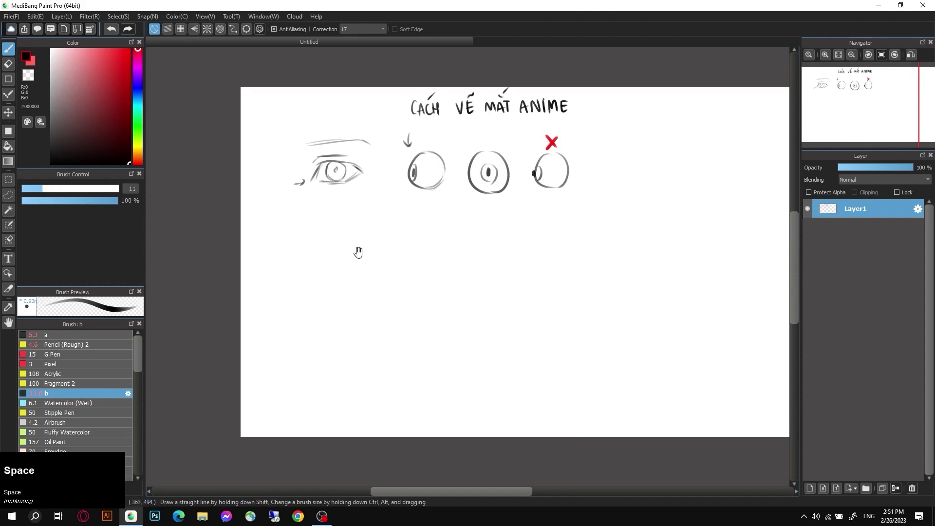
mouse_move(418, 254)
left_mouse_down()
mouse_move(441, 211)
mouse_move(401, 218)
mouse_move(461, 202)
mouse_move(375, 239)
mouse_move(458, 199)
left_mouse_up()
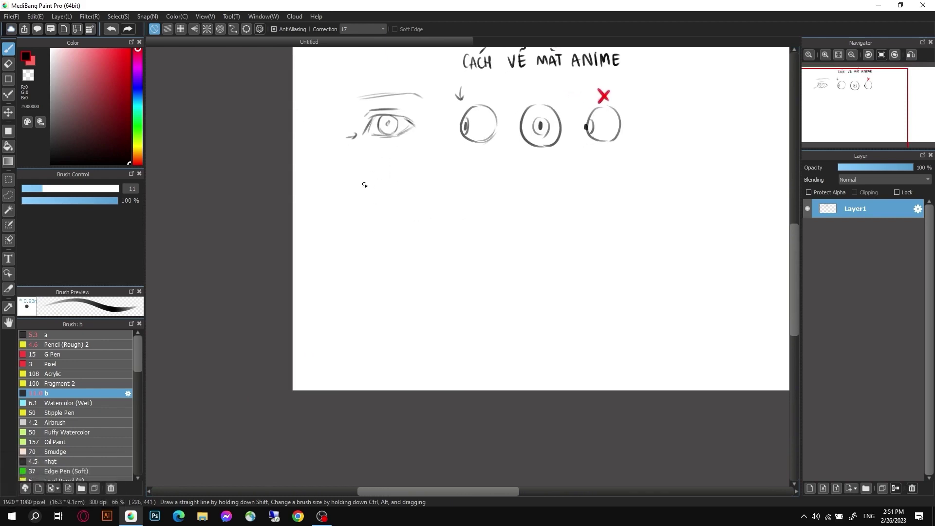
mouse_move(364, 195)
left_mouse_down()
mouse_move(364, 179)
mouse_move(395, 187)
mouse_move(362, 189)
mouse_move(396, 191)
mouse_move(371, 200)
mouse_move(378, 185)
mouse_move(376, 193)
left_mouse_up()
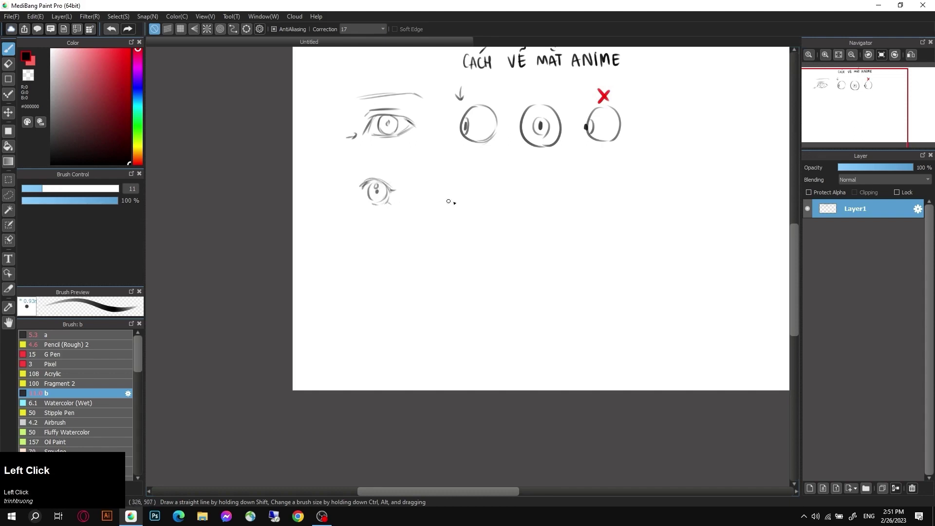
Step: Write "hồn nhiên" in red beside the round eye and return the brush colour to black
left_click(129, 49)
mouse_move(415, 181)
left_mouse_down()
mouse_move(423, 196)
mouse_move(439, 196)
mouse_move(435, 182)
mouse_move(458, 199)
mouse_move(493, 180)
mouse_move(477, 187)
left_mouse_up()
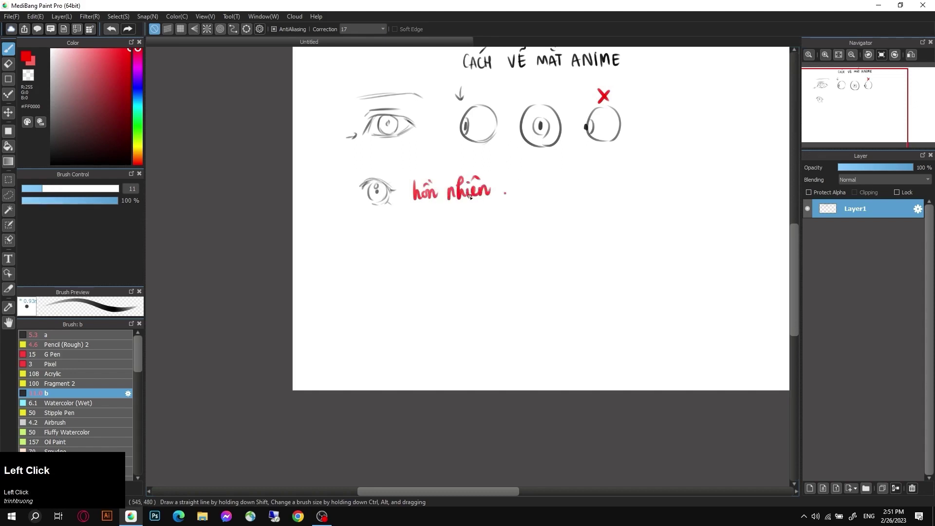
left_click(129, 164)
Step: Draw a thin curved eyebrow above the round eye
key("space")
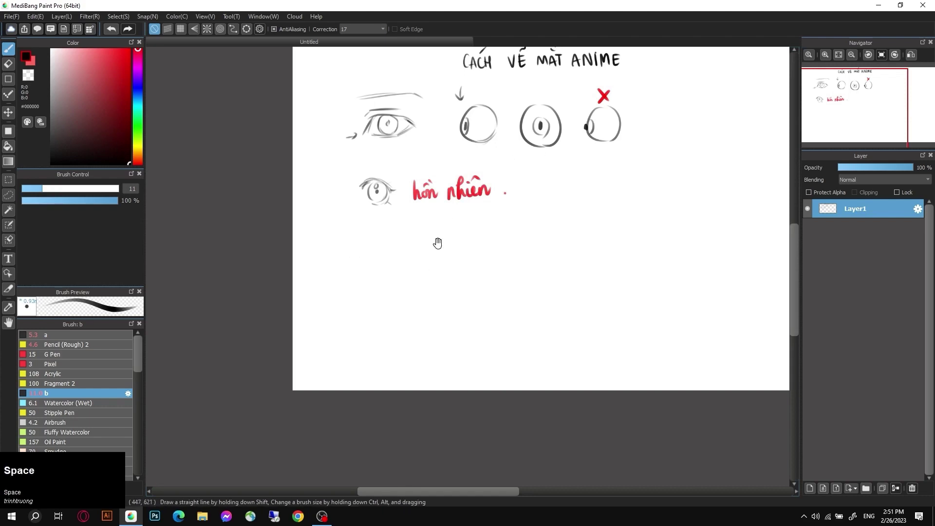
left_click_drag(438, 243, 456, 213)
left_click_drag(383, 138, 414, 136)
key("ctrl+z")
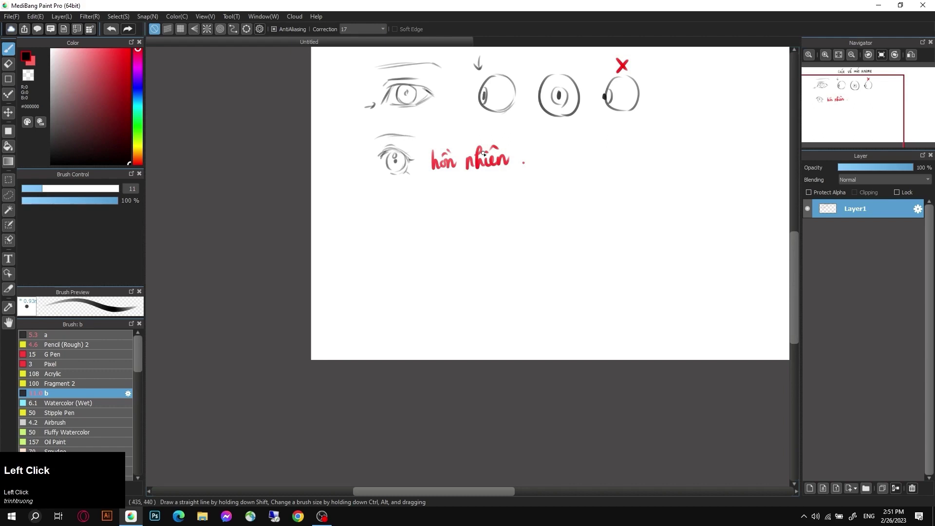
Step: Sketch a second, narrower anime eye with a flat heavy upper lid and shaded iris below the round eye
key("space")
mouse_move(443, 170)
left_mouse_down()
mouse_move(430, 162)
mouse_move(403, 186)
mouse_move(467, 163)
left_mouse_up()
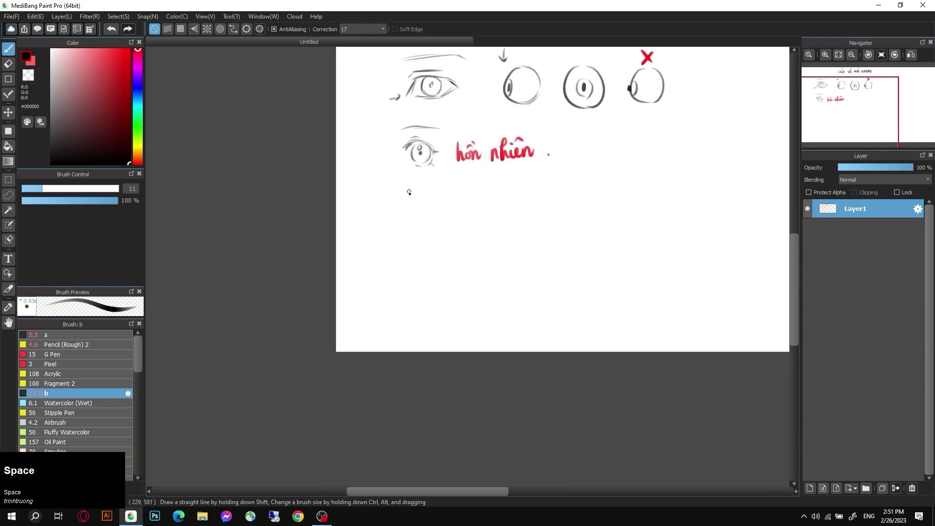
left_click(409, 192)
mouse_move(410, 190)
left_mouse_down()
mouse_move(452, 195)
mouse_move(422, 193)
mouse_move(441, 202)
mouse_move(420, 200)
mouse_move(429, 202)
left_mouse_up()
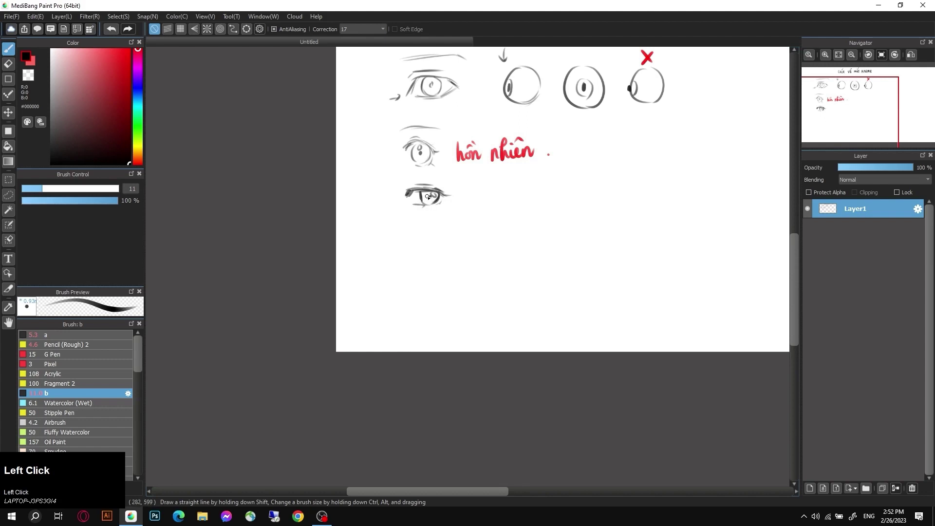
left_click_drag(428, 196, 439, 204)
Step: Draw a simple circle beside the round eye and a flat pointed polygon beside the narrow eye as their basic shapes
mouse_move(363, 145)
left_mouse_down()
mouse_move(356, 150)
mouse_move(369, 153)
mouse_move(367, 146)
left_mouse_up()
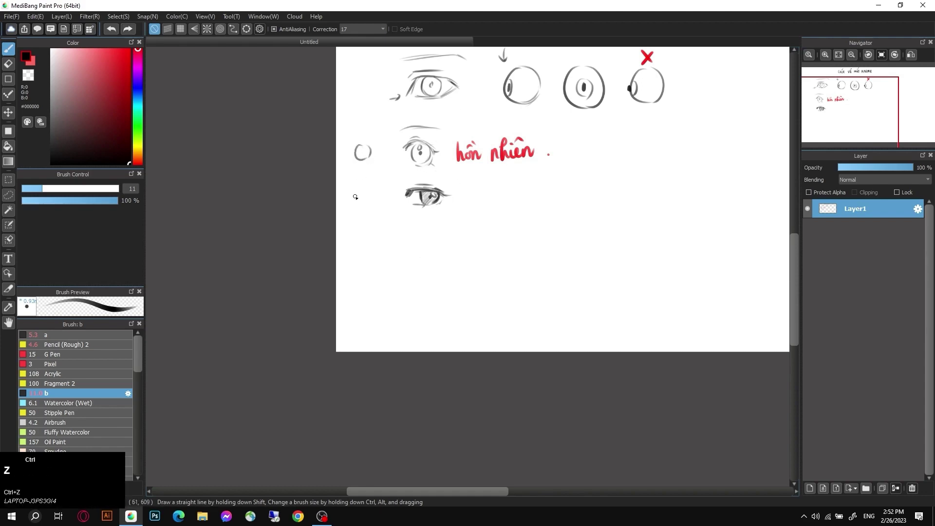
mouse_move(356, 198)
left_mouse_down()
mouse_move(371, 191)
mouse_move(379, 199)
mouse_move(366, 209)
left_mouse_up()
Step: Sketch a third anime eye with an upswept outer lash below the narrow one and its simplified slanted shape beside it
key("space")
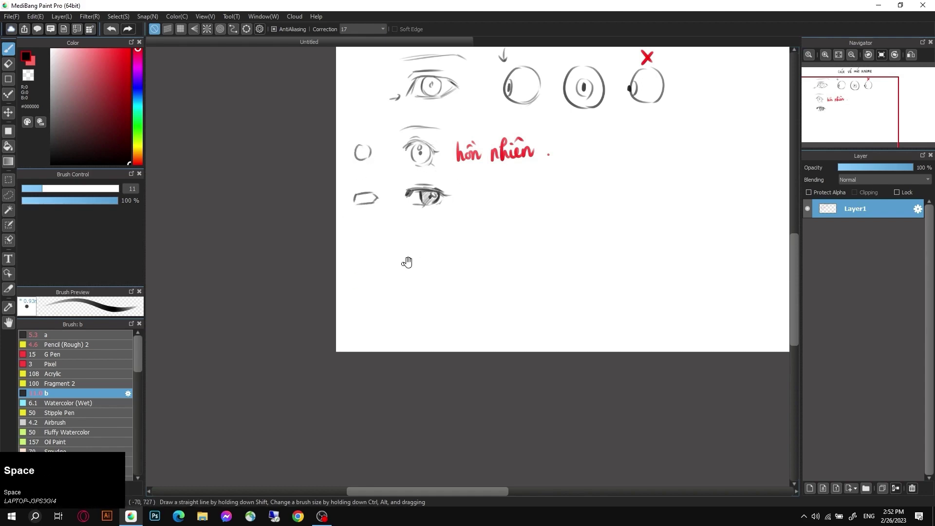
left_click_drag(407, 262, 482, 131)
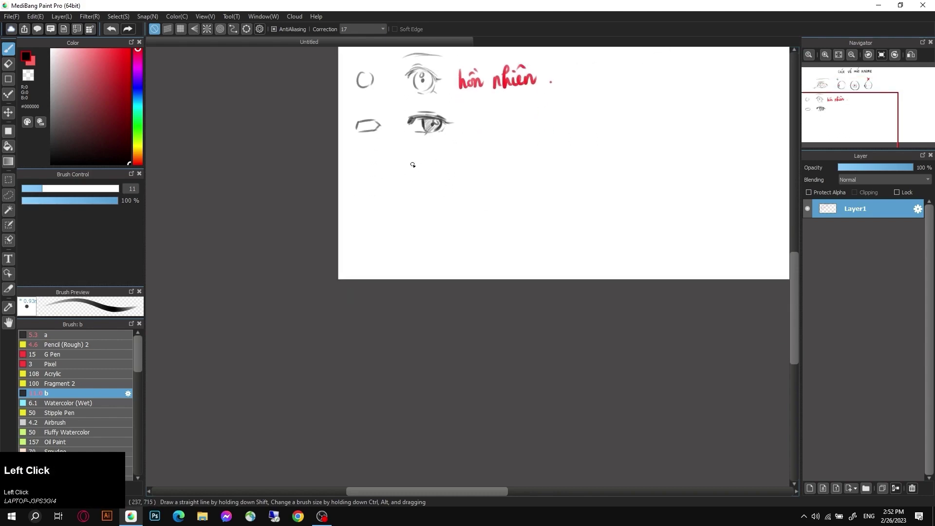
mouse_move(411, 167)
left_mouse_down()
mouse_move(448, 154)
mouse_move(414, 168)
mouse_move(436, 173)
mouse_move(441, 164)
mouse_move(427, 176)
mouse_move(423, 160)
mouse_move(426, 171)
left_mouse_up()
mouse_move(360, 176)
left_mouse_down()
mouse_move(385, 162)
mouse_move(379, 178)
mouse_move(388, 161)
left_mouse_up()
left_click_drag(367, 171, 365, 174)
Step: Sketch a fourth, half-lidded anime eye with a low eyebrow, shaded iris and under-eye lines below the upswept eye
key("space")
left_click_drag(518, 202, 535, 193)
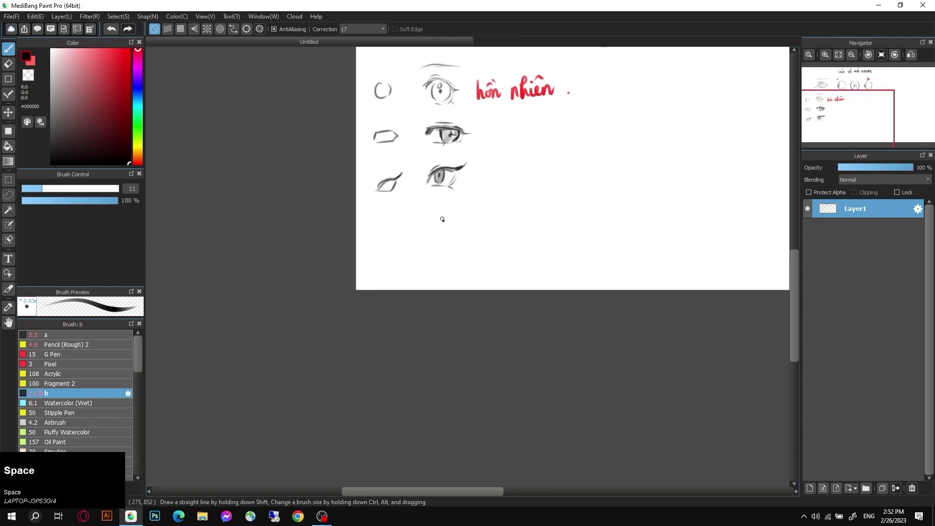
mouse_move(466, 187)
left_mouse_down()
mouse_move(485, 222)
mouse_move(407, 220)
left_mouse_up()
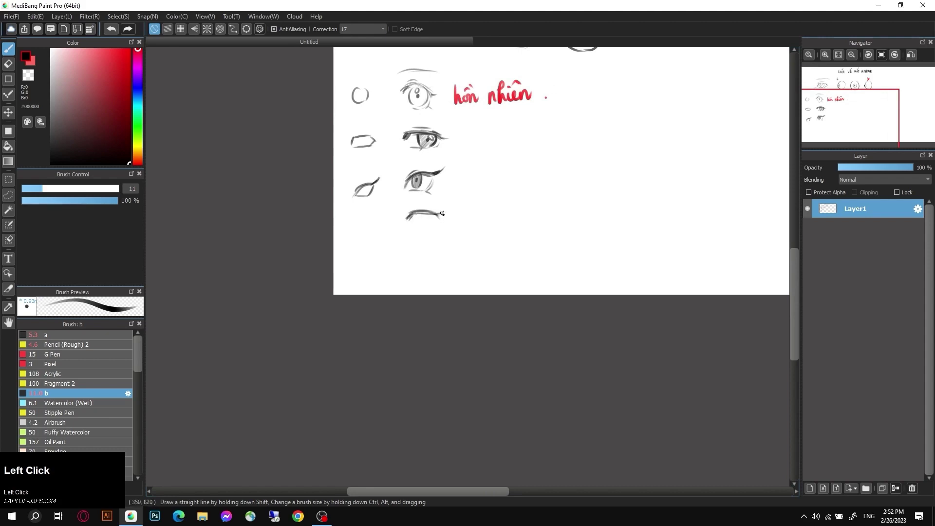
key("ctrl+z")
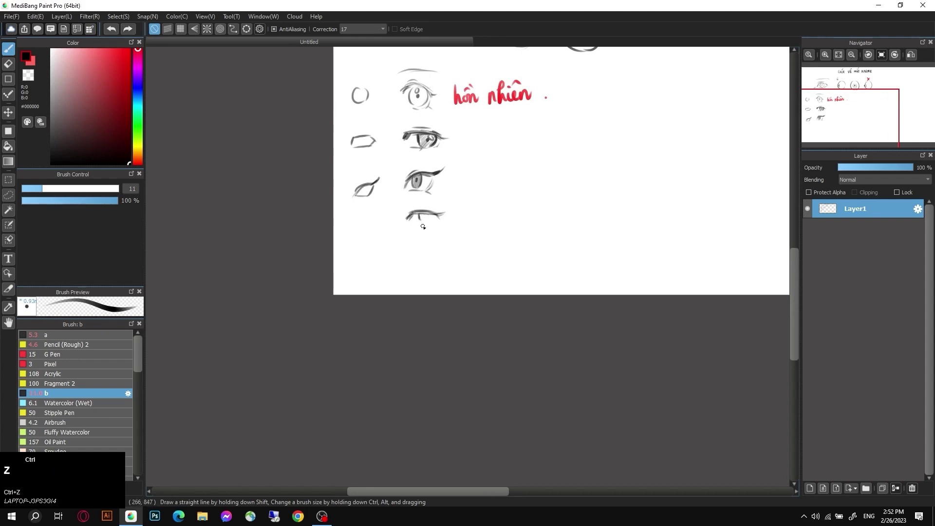
mouse_move(417, 215)
left_mouse_down()
mouse_move(415, 235)
mouse_move(425, 229)
left_mouse_up()
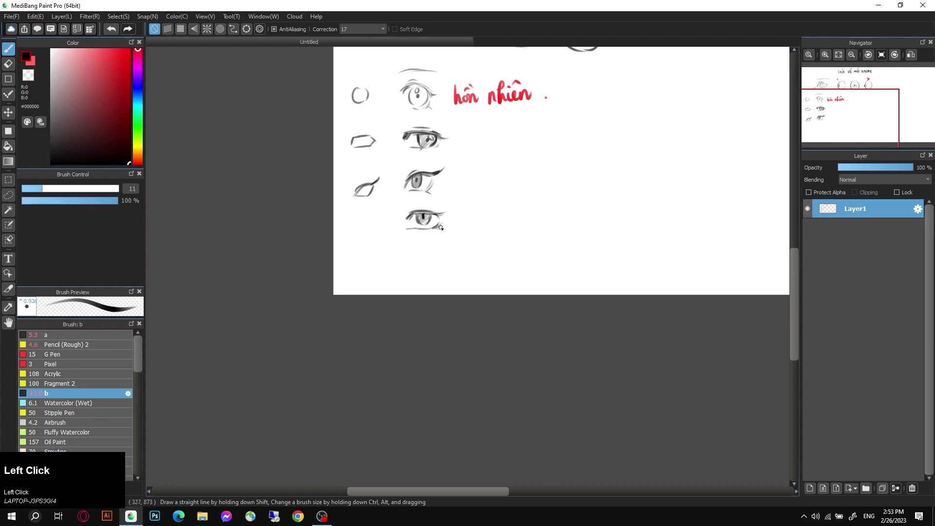
mouse_move(399, 209)
left_mouse_down()
mouse_move(446, 203)
mouse_move(401, 203)
mouse_move(409, 219)
mouse_move(438, 218)
mouse_move(410, 216)
mouse_move(441, 219)
left_mouse_up()
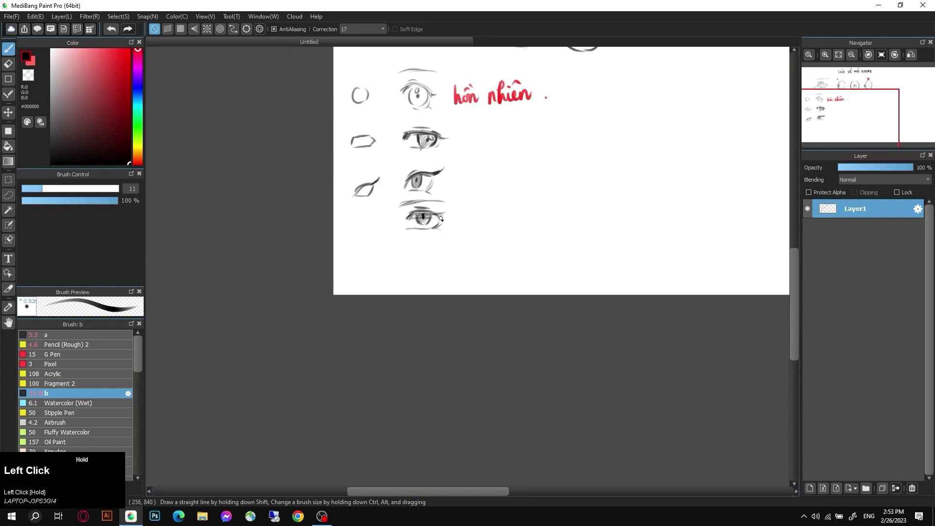
key("space")
left_click_drag(535, 234, 459, 294)
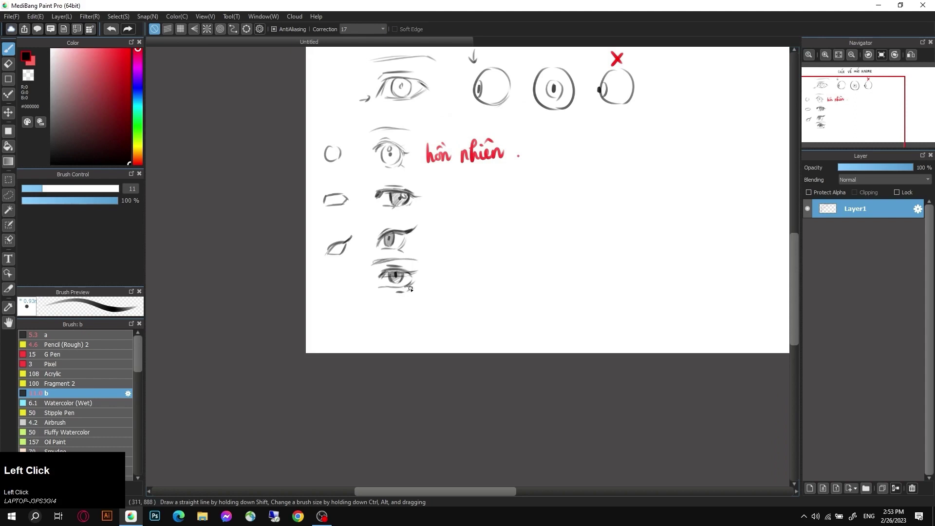
Step: Shade the iris of the round eye with hatching and strengthen its upper lash line
key("space")
left_click_drag(478, 234, 451, 250)
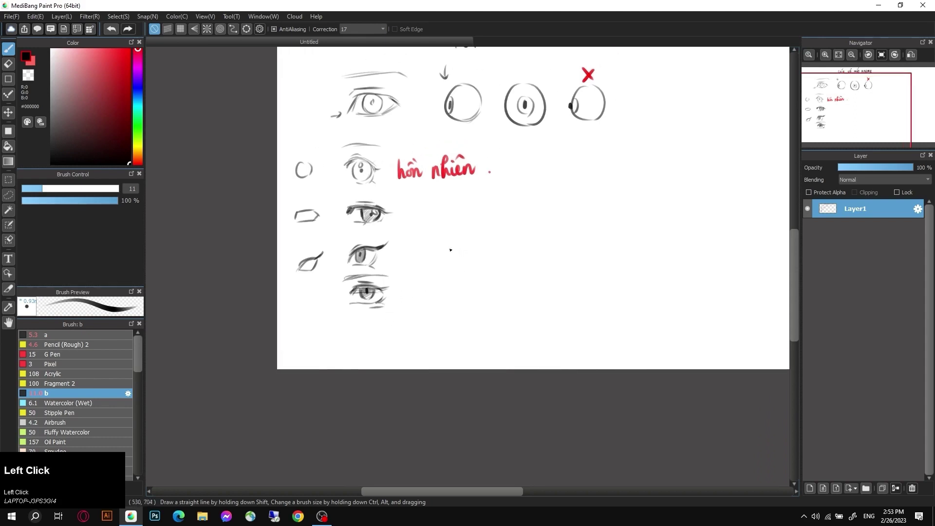
mouse_move(356, 168)
left_mouse_down()
mouse_move(359, 176)
mouse_move(372, 165)
mouse_move(365, 177)
left_mouse_up()
key("ctrl+z")
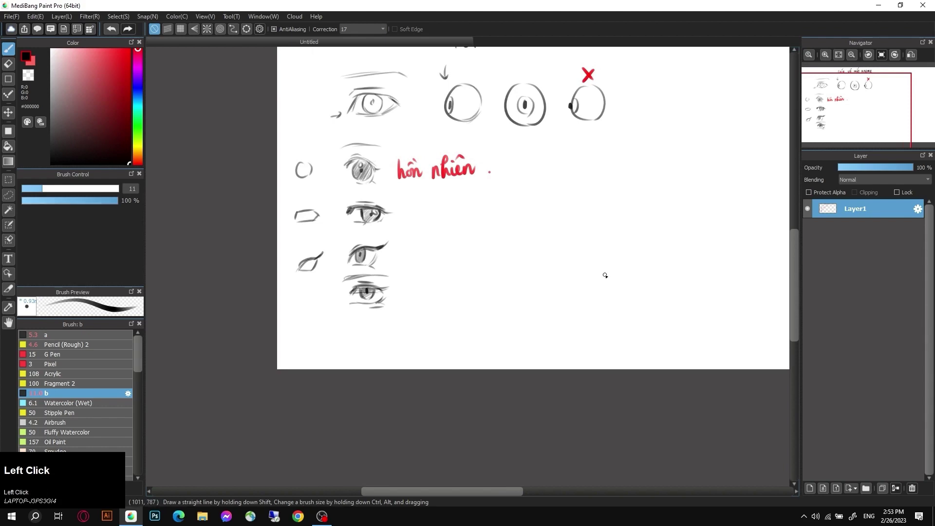
left_click_drag(351, 162, 375, 168)
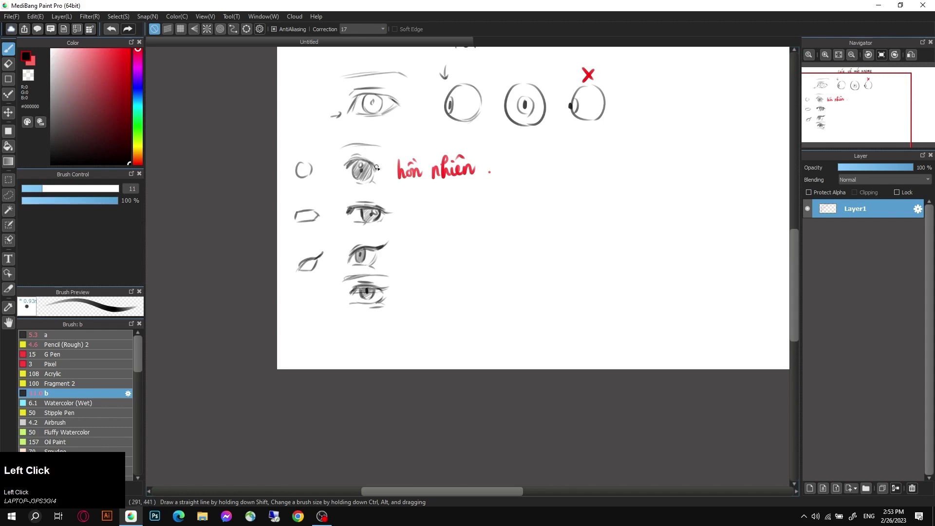
Step: Sketch a fifth, wide-open anime eye with a bold ringed iris, small pupil and heavy lid beneath the half-lidded eye
scroll(422, 284, "down", 2)
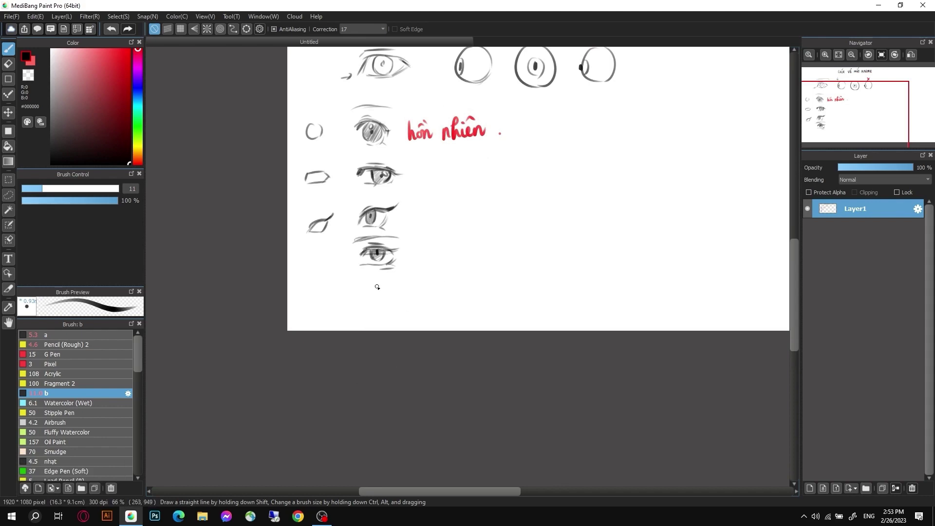
mouse_move(378, 288)
left_mouse_down()
mouse_move(378, 306)
mouse_move(382, 286)
mouse_move(389, 290)
mouse_move(374, 307)
mouse_move(378, 293)
mouse_move(360, 286)
mouse_move(407, 291)
mouse_move(398, 301)
mouse_move(406, 291)
mouse_move(392, 285)
mouse_move(386, 312)
mouse_move(400, 306)
mouse_move(385, 317)
left_mouse_up()
key("ctrl+z")
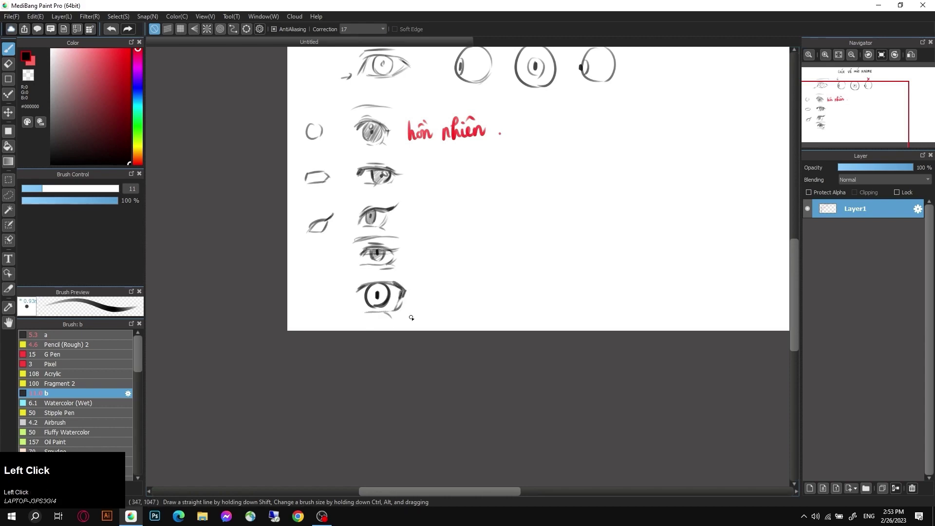
left_click_drag(368, 284, 389, 276)
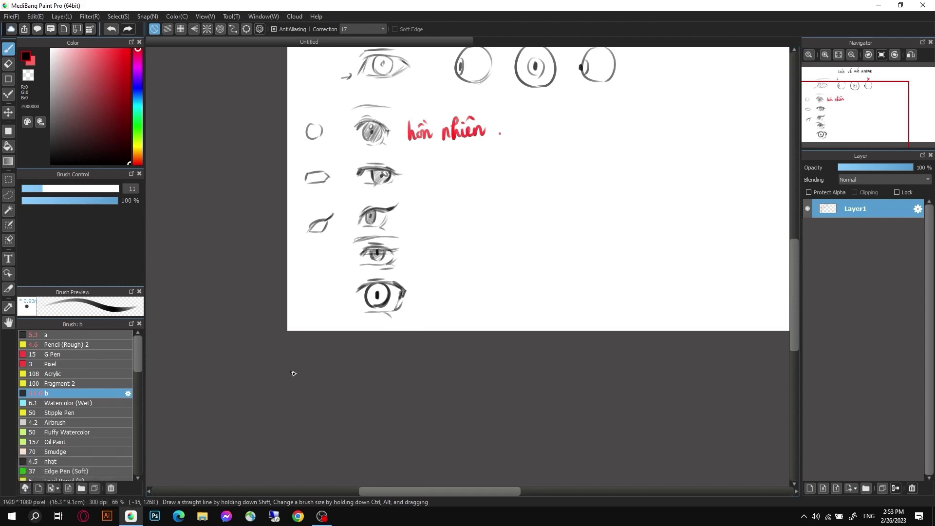
Step: Draw simplified shapes beside the last two eyes: a circle with a pupil and a half-covered iris between two lines
mouse_move(318, 291)
left_mouse_down()
mouse_move(323, 311)
mouse_move(320, 302)
left_mouse_up()
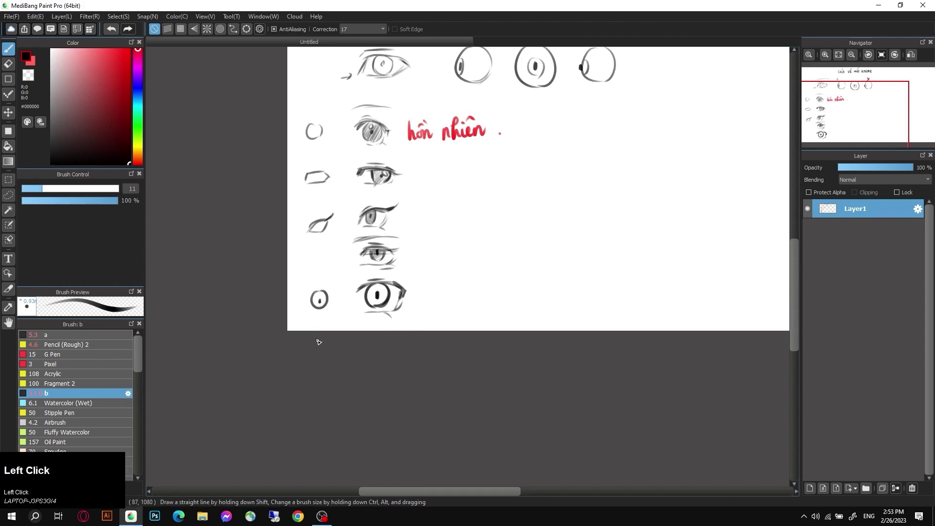
key("ctrl+z")
left_click(319, 300)
left_click(308, 253, "ctrl")
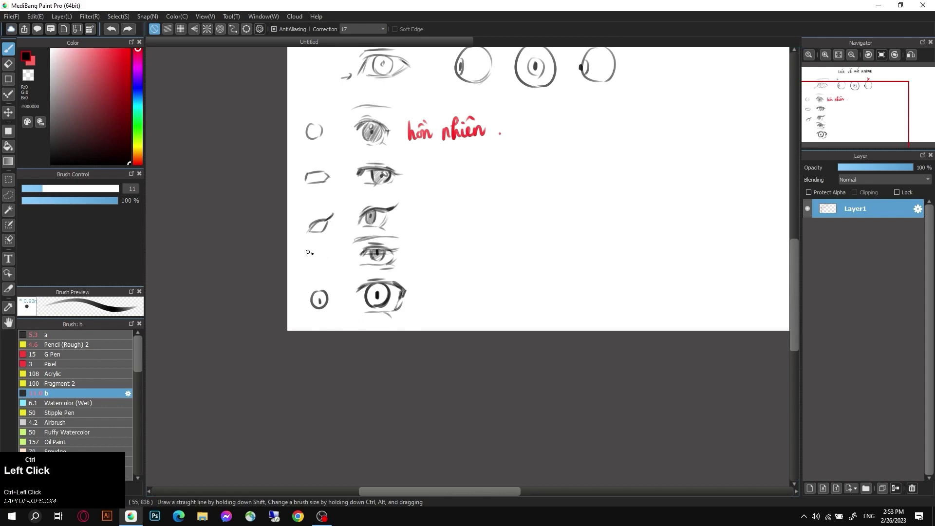
mouse_move(306, 252)
left_mouse_down()
mouse_move(333, 251)
mouse_move(319, 259)
mouse_move(327, 269)
left_mouse_up()
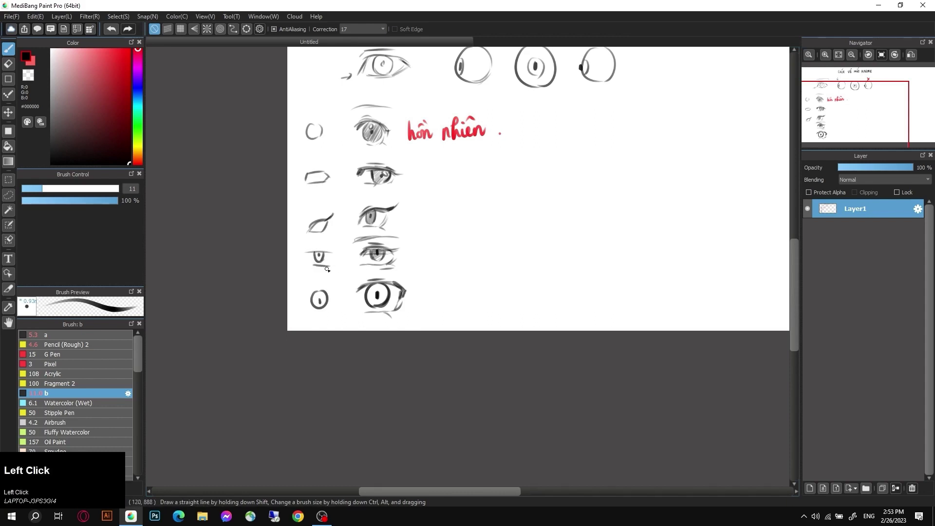
Step: Darken and thicken the upper lashes of the round eye
key("space")
left_click_drag(476, 265, 463, 271)
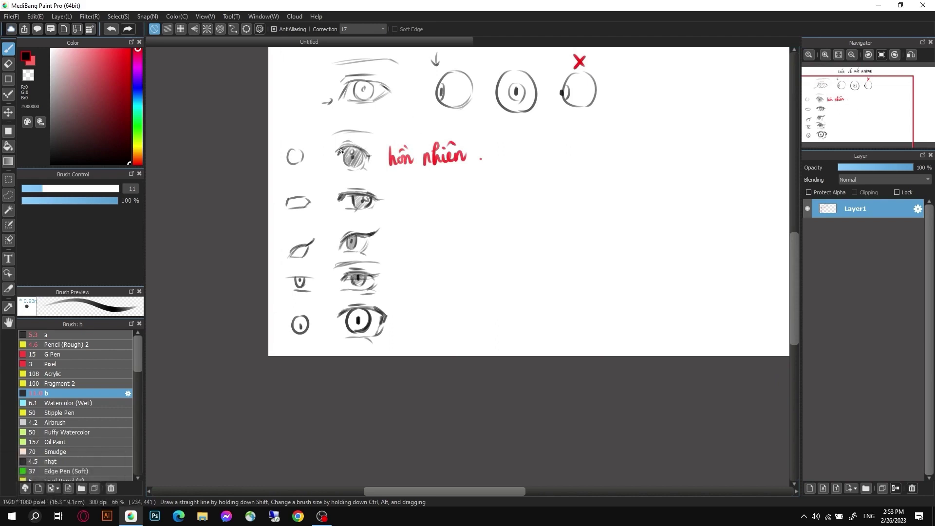
left_click_drag(341, 151, 361, 149)
Step: Erase the red "hồn nhiên" label beside the round eye
left_click_drag(548, 190, 490, 245)
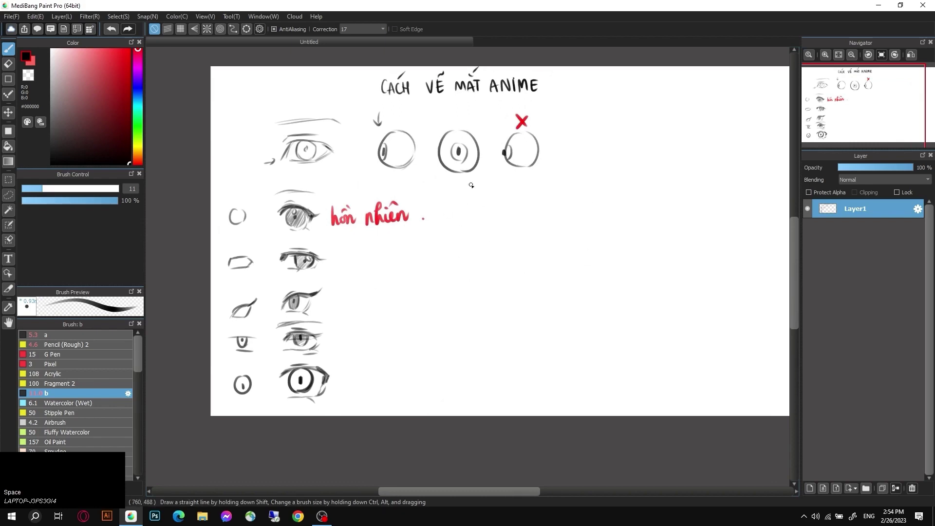
key("e")
left_click(406, 201)
mouse_move(406, 201)
left_mouse_down()
mouse_move(354, 214)
mouse_move(344, 207)
mouse_move(408, 219)
left_mouse_up()
Step: Draw a large wavy rectangular frame in muted blue #5E7DAF in the empty area beside the eye column, below the eyeballs
key("b")
left_click(138, 105)
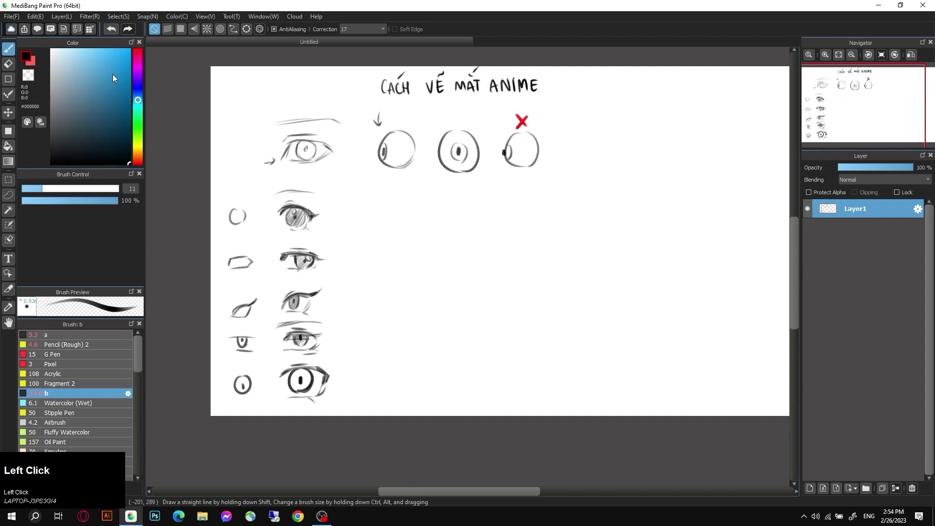
left_click(96, 77)
left_click_drag(138, 100, 138, 95)
left_click(87, 85)
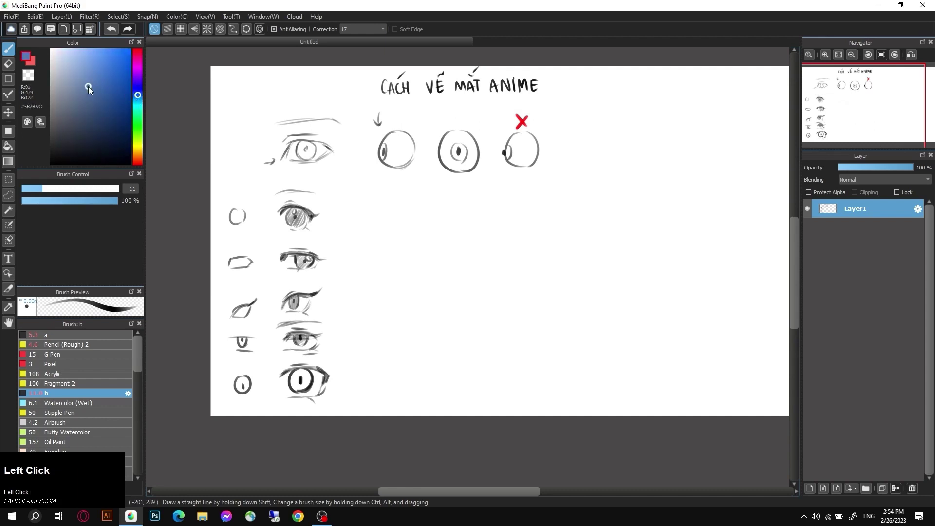
mouse_move(353, 208)
left_mouse_down()
mouse_move(352, 363)
mouse_move(351, 188)
mouse_move(559, 180)
left_mouse_up()
left_click_drag(352, 368, 352, 386)
left_click_drag(559, 180, 591, 178)
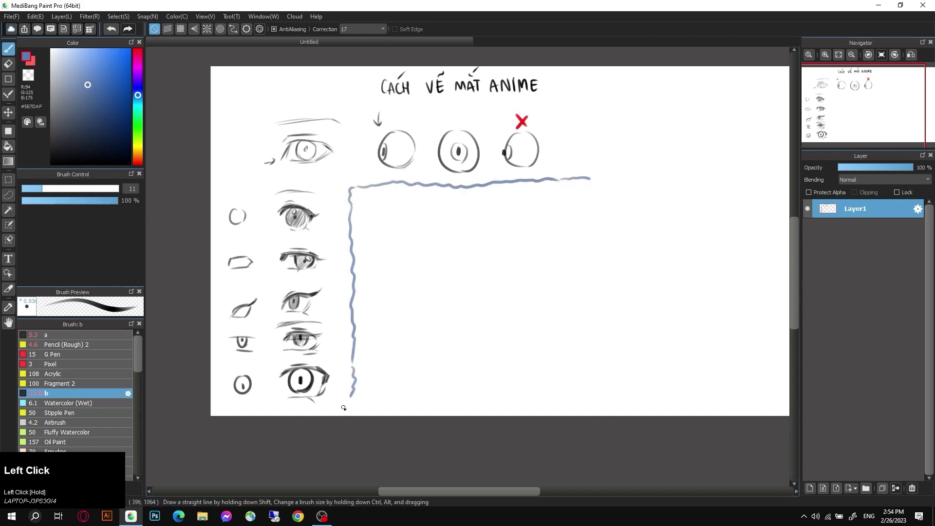
mouse_move(352, 387)
left_mouse_down()
mouse_move(424, 405)
mouse_move(571, 401)
left_mouse_up()
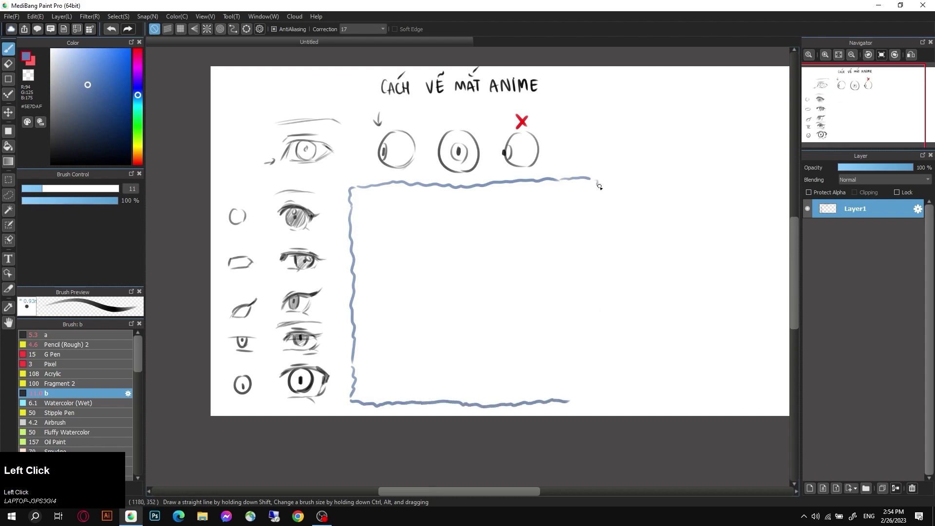
mouse_move(599, 182)
left_mouse_down()
mouse_move(597, 386)
mouse_move(570, 402)
left_mouse_up()
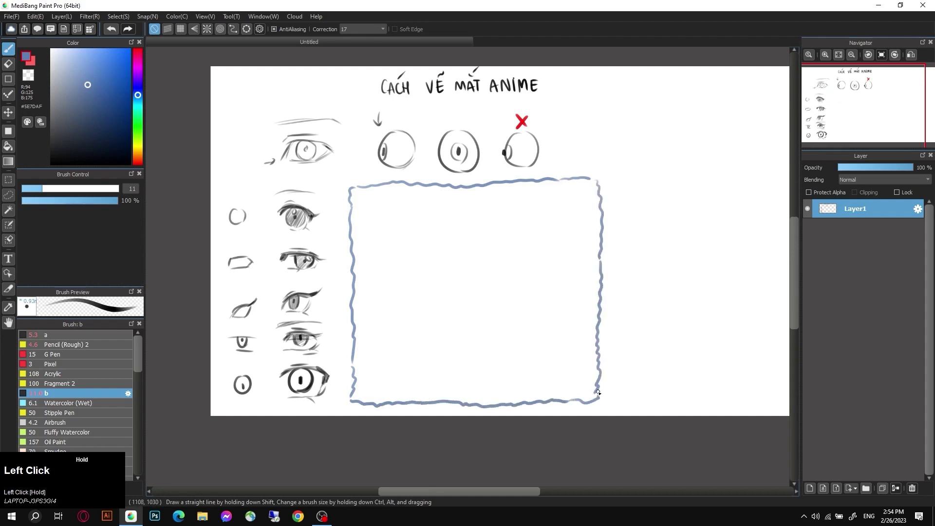
Step: Draw a small slanted tape strip in the same blue across the wavy frame's upper-right corner
mouse_move(586, 168)
left_mouse_down()
mouse_move(608, 194)
mouse_move(617, 190)
left_mouse_up()
scroll(244, 296, "up", 2)
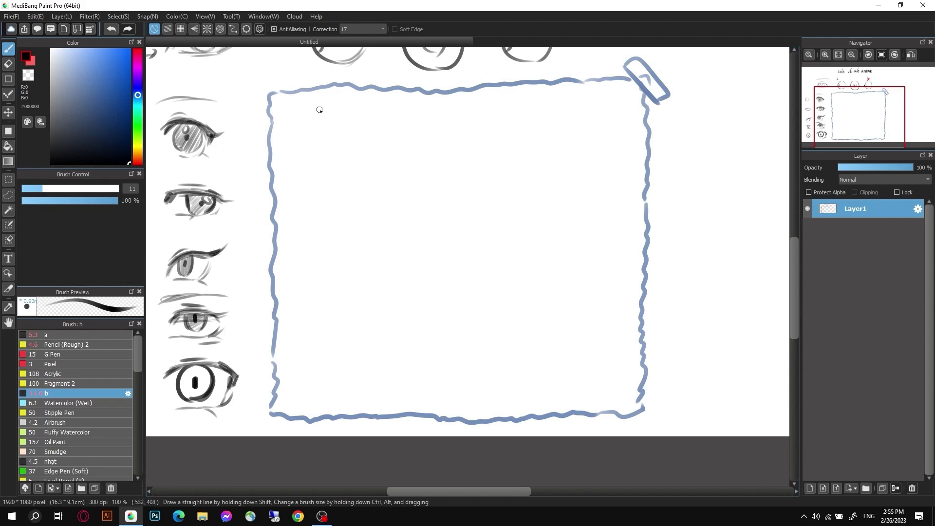
Step: Sketch a thin black construction square in the upper-left area inside the wavy frame
left_click(184, 213)
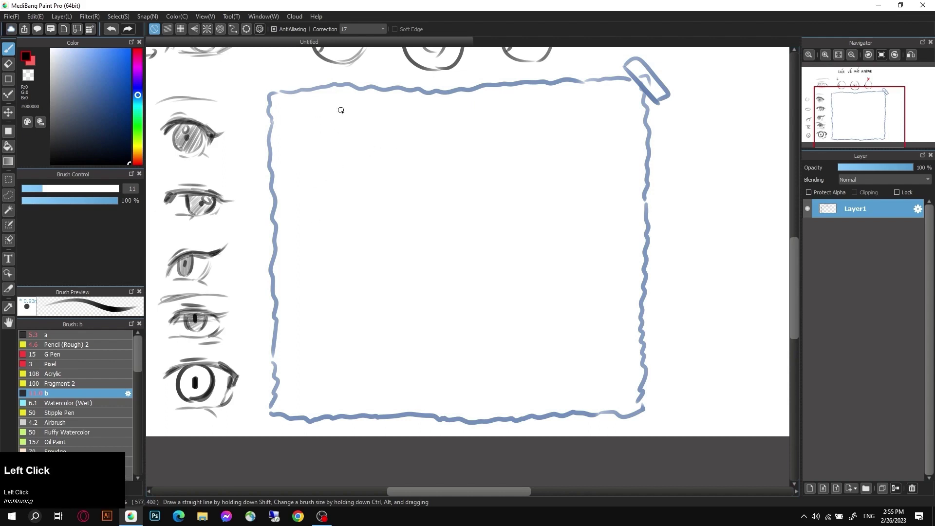
mouse_move(325, 148)
left_mouse_down()
mouse_move(327, 194)
mouse_move(329, 148)
mouse_move(340, 140)
mouse_move(392, 137)
left_mouse_up()
key("ctrl+z")
left_click_drag(328, 198, 380, 197)
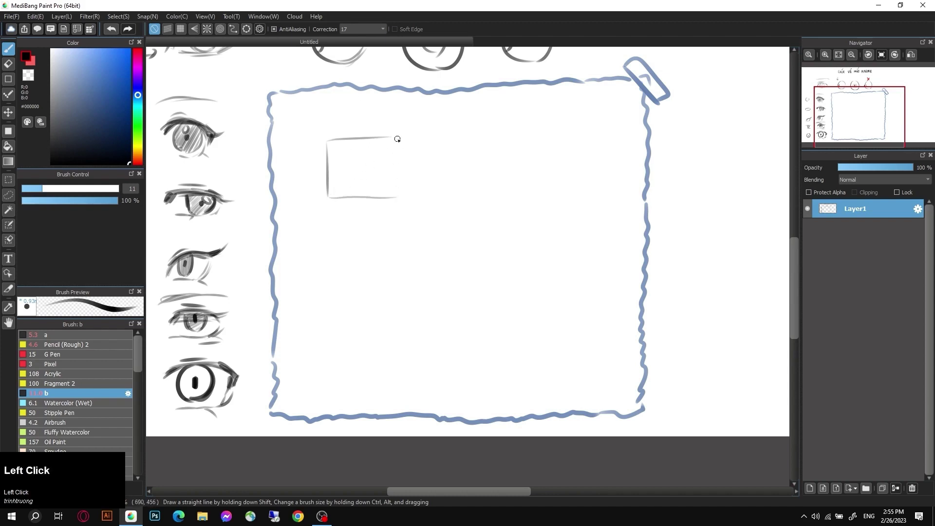
key("ctrl+z")
left_click_drag(394, 138, 395, 198)
key("ctrl+z")
key("ctrl+z")
left_click_drag(331, 204, 392, 195)
Step: Draw a horizontal guide line through the square's middle, extending past both sides with a short tick at each end
left_click_drag(308, 167, 412, 166)
left_click(372, 164, "ctrl")
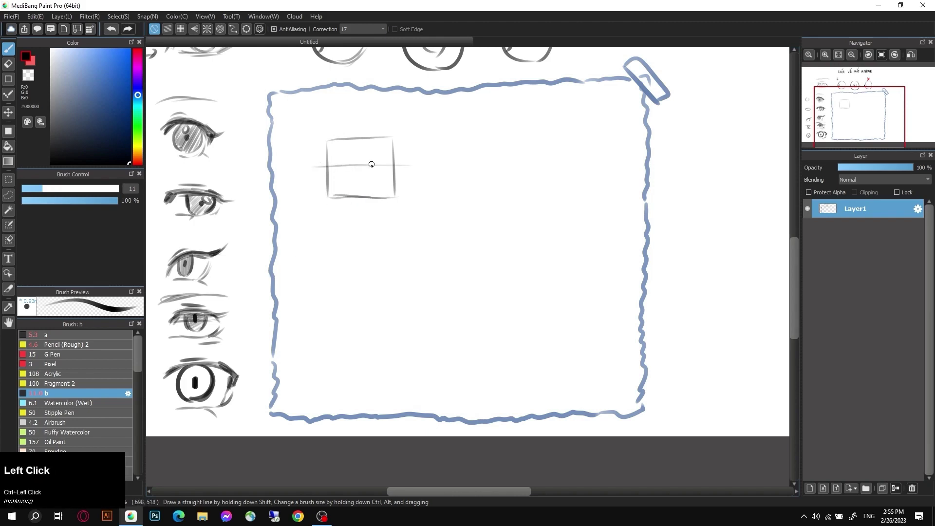
left_click_drag(323, 168, 409, 166)
left_click_drag(314, 164, 314, 171)
key("ctrl+z")
Step: Sketch a small example eye with upper and lower lids, iris, pupil and inner-corner mark beside the construction square
left_click_drag(474, 125, 527, 111)
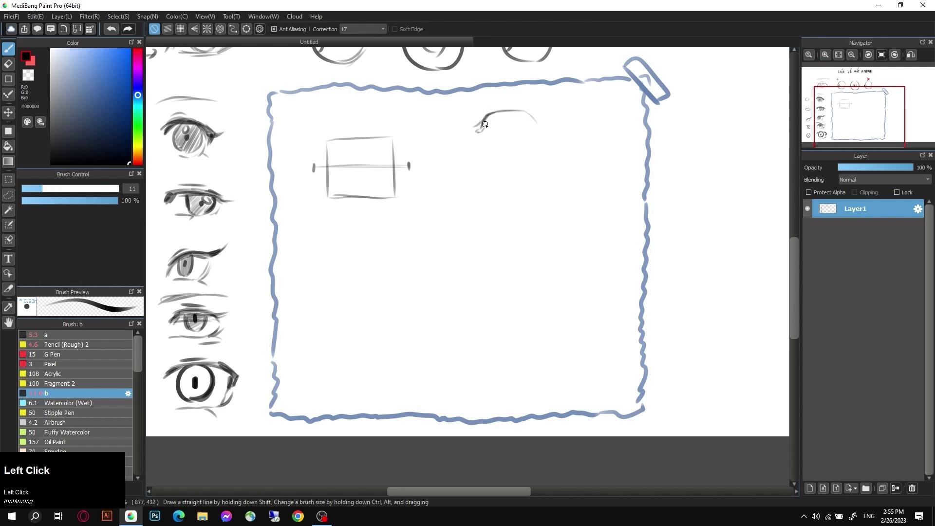
mouse_move(486, 124)
left_mouse_down()
mouse_move(525, 111)
mouse_move(507, 112)
mouse_move(540, 124)
mouse_move(481, 134)
mouse_move(504, 138)
mouse_move(536, 127)
left_mouse_up()
key("ctrl+z")
mouse_move(497, 116)
left_mouse_down()
mouse_move(514, 126)
mouse_move(510, 134)
mouse_move(519, 119)
mouse_move(503, 134)
mouse_move(496, 114)
mouse_move(502, 131)
mouse_move(514, 116)
mouse_move(513, 132)
mouse_move(505, 124)
mouse_move(508, 132)
mouse_move(515, 113)
mouse_move(502, 133)
mouse_move(516, 115)
mouse_move(505, 121)
mouse_move(522, 104)
left_mouse_up()
key("ctrl+z")
key("ctrl+z")
key("ctrl+z")
key("ctrl+z")
key("ctrl+z")
key("z")
key("z")
key("z")
key("z")
key("z")
key("z")
key("z")
key("z")
key("z")
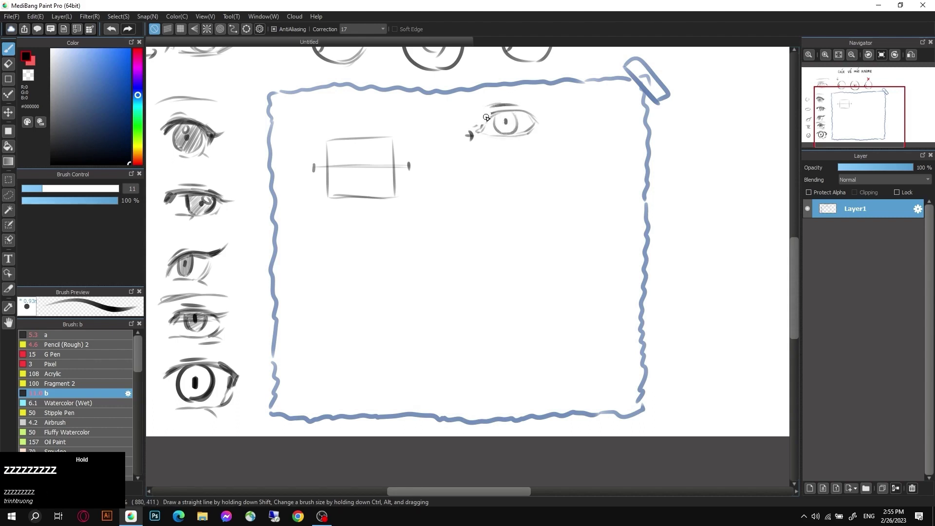
Step: Erase the small eye's inner-corner strokes and draw a slanted lid line from the guide's left tick to the square
left_click(486, 126, "ctrl")
key("z")
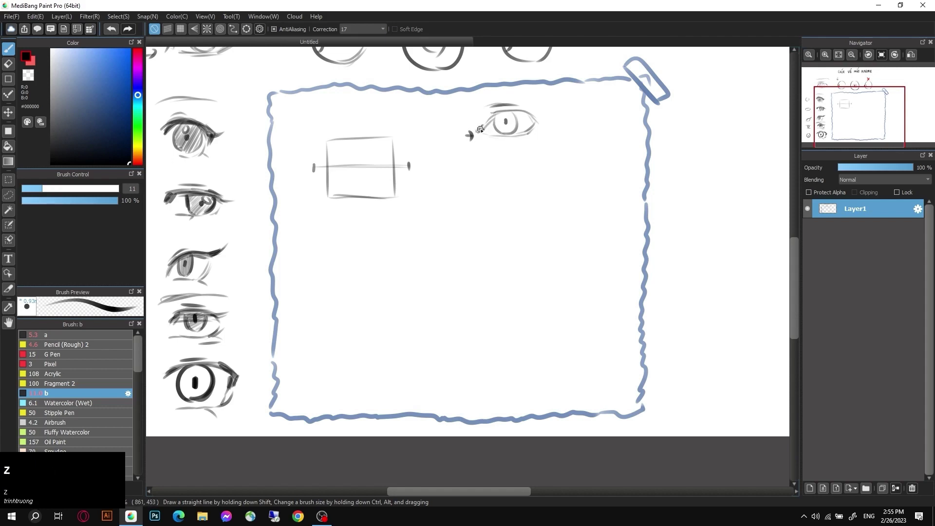
left_click_drag(485, 127, 479, 133)
left_click_drag(315, 171, 328, 151)
key("z")
key("z")
key("z")
left_click(472, 135)
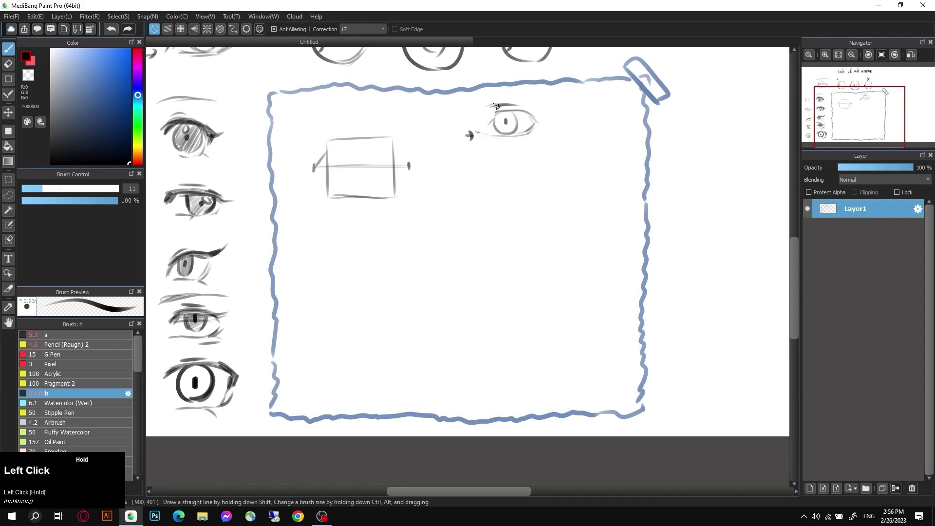
Step: Erase the small example eye beside the construction square
key("z")
key("z")
key("z")
key("z")
key("z")
key("z")
key("z")
key("z")
key("z")
key("z")
key("z")
key("ctrl+z")
key("ctrl+z")
key("ctrl+z")
key("ctrl+z")
key("ctrl+z")
key("ctrl+z")
key("ctrl+z")
key("ctrl+z")
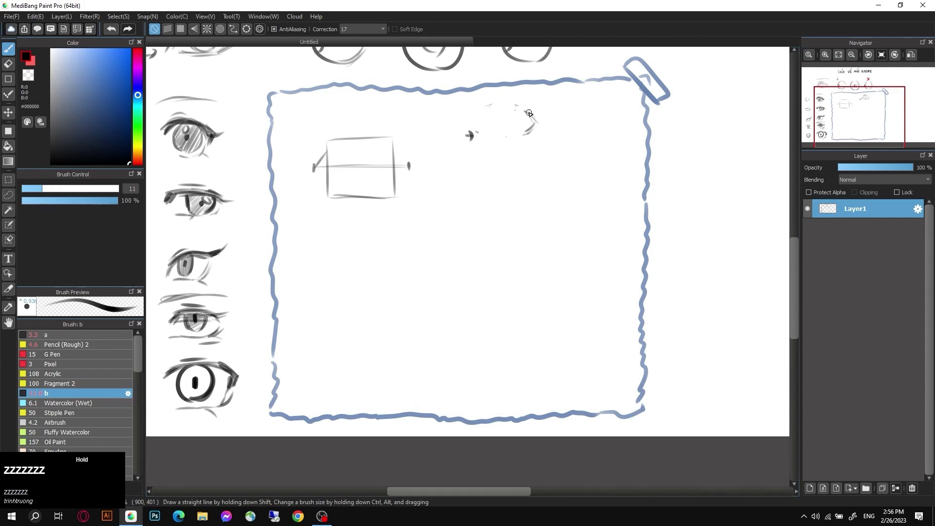
key("ctrl+z")
key("ctrl+z")
key("ctrl+z")
key("ctrl+z")
key("ctrl+z")
key("ctrl+z")
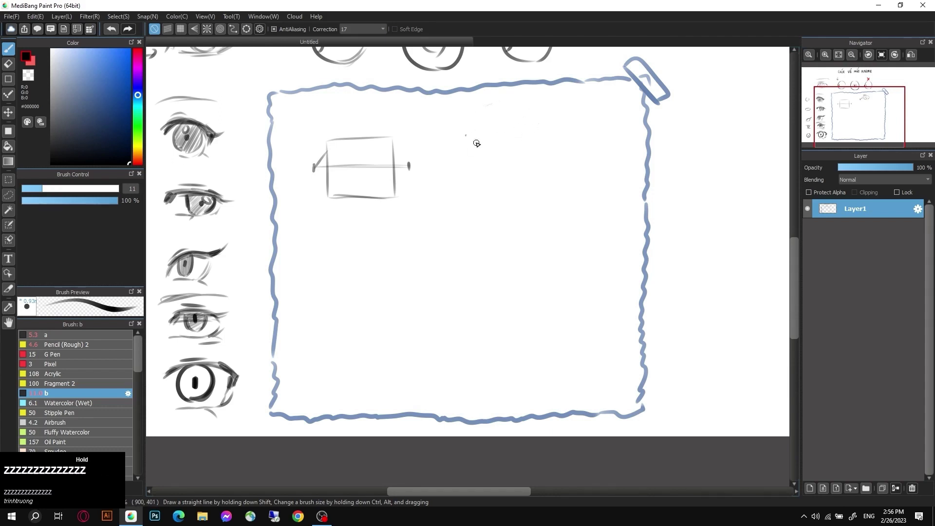
Step: Draw an arched upper eyelid over the construction square between the guide line's two ticks
mouse_move(314, 171)
left_mouse_down()
mouse_move(344, 139)
mouse_move(325, 157)
mouse_move(353, 140)
mouse_move(327, 152)
mouse_move(363, 143)
mouse_move(401, 160)
mouse_move(377, 144)
mouse_move(404, 168)
left_mouse_up()
key("ctrl+z")
key("ctrl+z")
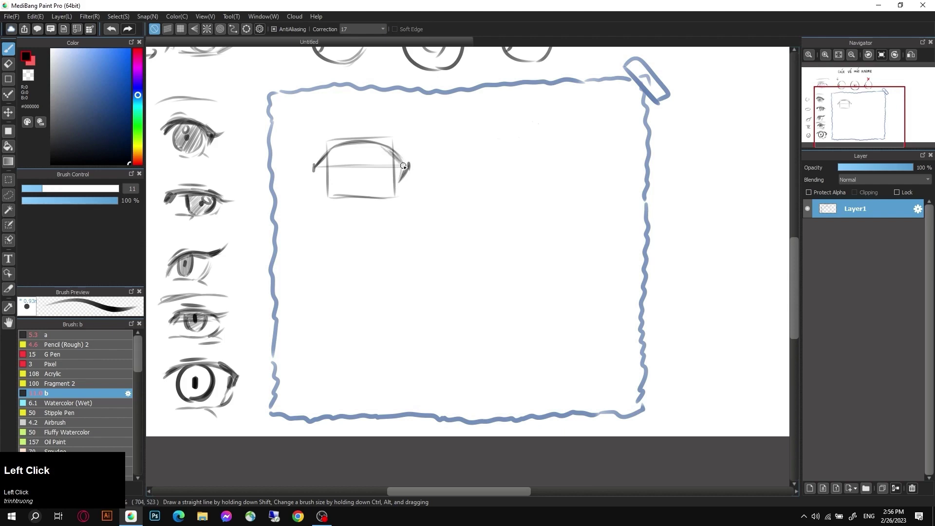
Step: Draw a small upper-lid arc beside the construction and darken the large eye's outer corner into a pointed wedge
mouse_move(449, 143)
left_mouse_down()
mouse_move(481, 131)
mouse_move(467, 131)
mouse_move(490, 138)
mouse_move(487, 147)
mouse_move(490, 135)
mouse_move(486, 146)
left_mouse_up()
key("ctrl+z")
left_click_drag(394, 148, 409, 169)
mouse_move(340, 146)
left_mouse_down()
mouse_move(322, 167)
mouse_move(337, 160)
mouse_move(319, 172)
mouse_move(342, 143)
mouse_move(318, 161)
mouse_move(358, 145)
mouse_move(334, 149)
mouse_move(383, 148)
mouse_move(349, 145)
mouse_move(387, 148)
mouse_move(374, 144)
mouse_move(416, 174)
mouse_move(403, 176)
mouse_move(396, 202)
mouse_move(403, 172)
mouse_move(388, 154)
mouse_move(413, 161)
mouse_move(406, 169)
mouse_move(425, 159)
mouse_move(402, 174)
mouse_move(424, 150)
mouse_move(408, 161)
mouse_move(419, 166)
mouse_move(407, 147)
left_mouse_up()
key("ctrl+z")
key("ctrl+z")
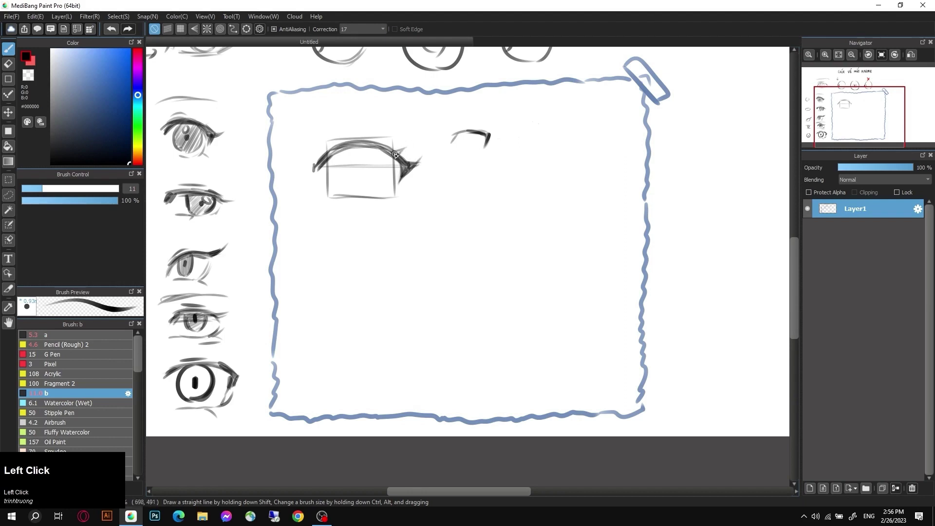
Step: Thicken the large eye's upper lid at the inner corner with dark lash strokes
mouse_move(329, 137)
left_mouse_down()
mouse_move(334, 149)
mouse_move(321, 158)
left_mouse_up()
key("ctrl+z")
mouse_move(334, 154)
left_mouse_down()
mouse_move(311, 174)
mouse_move(320, 168)
left_mouse_up()
left_click_drag(373, 147, 329, 155)
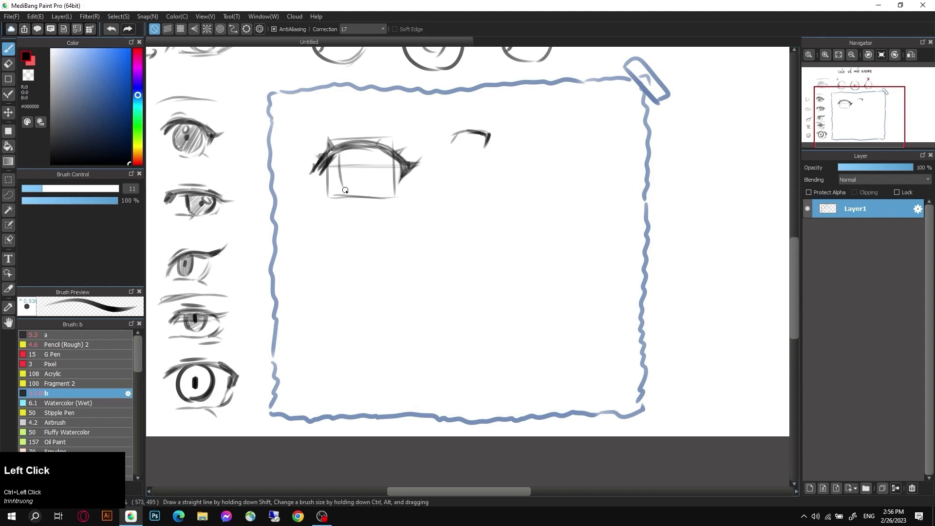
Step: Draw the two curved sides of the large eye's tall iris, running down from the upper lid
left_click(340, 151, "ctrl")
left_click_drag(339, 157, 347, 195)
mouse_move(384, 153)
left_mouse_down()
mouse_move(378, 187)
mouse_move(361, 195)
mouse_move(389, 162)
mouse_move(362, 199)
left_mouse_up()
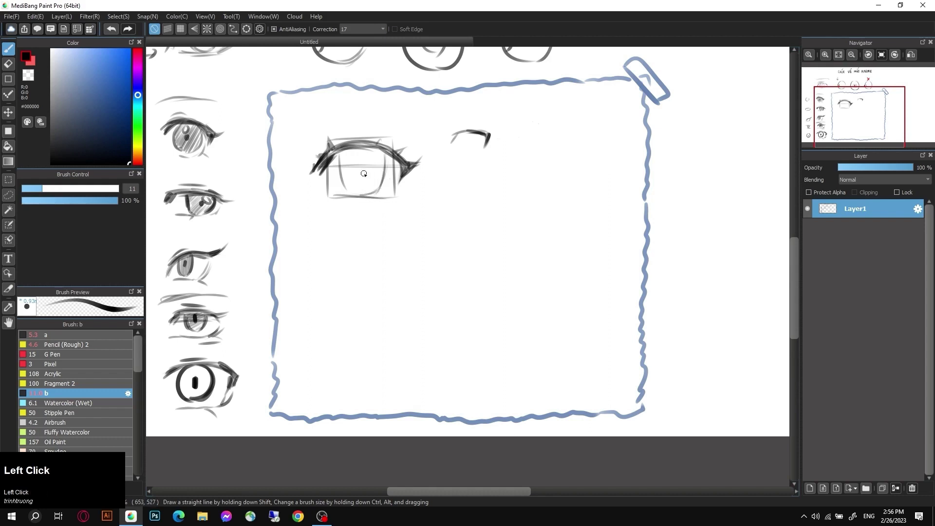
left_click_drag(346, 149, 343, 181)
left_click_drag(388, 155, 371, 194)
Step: Draw an elongated pupil with a small round highlight above it, and darken the lower lid along the square's bottom edge
left_click_drag(361, 161, 363, 181)
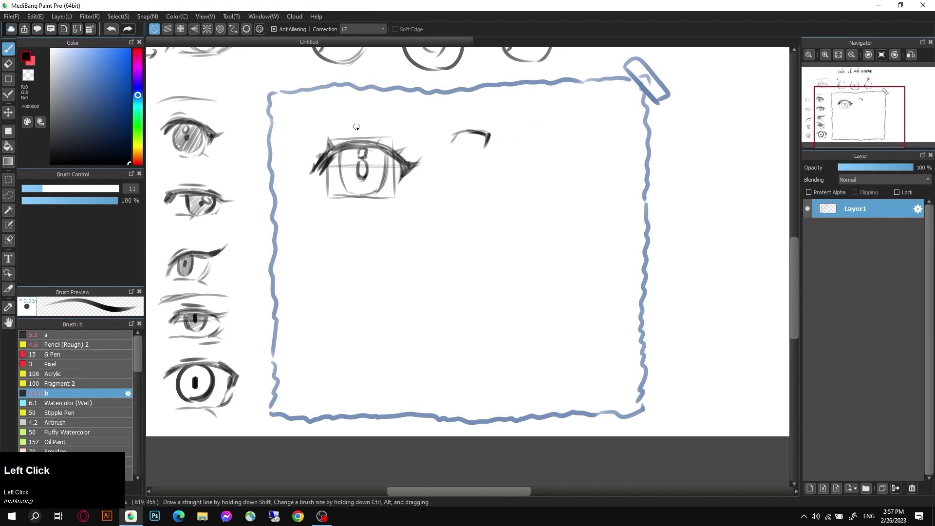
key("ctrl+z")
mouse_move(353, 153)
left_mouse_down()
mouse_move(356, 161)
mouse_move(368, 151)
mouse_move(363, 168)
left_mouse_up()
left_click_drag(340, 195, 386, 195)
key("ctrl+z")
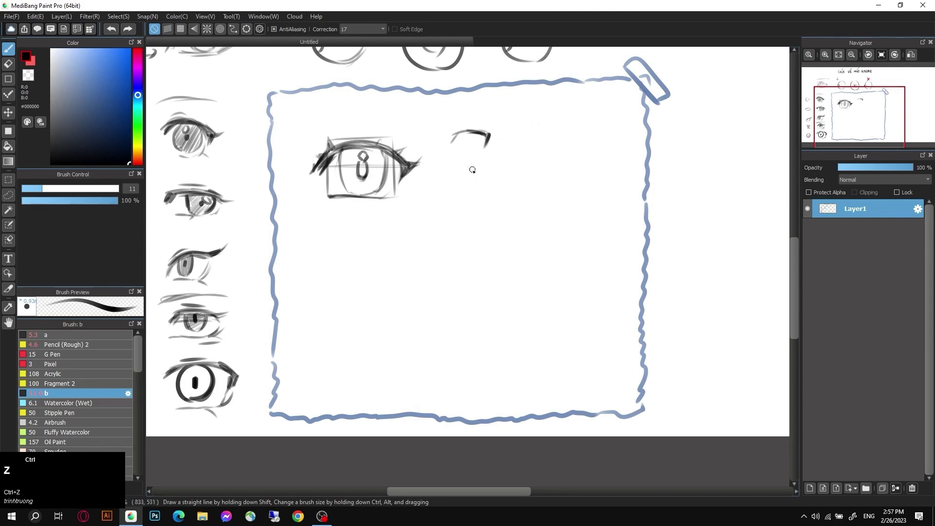
Step: Draw the iris, pupil and lower lid under the small eyelid arc to form a small eye
left_click(459, 151)
key("ctrl+z")
left_click(465, 135)
key("ctrl+z")
mouse_move(463, 136)
left_mouse_down()
mouse_move(465, 148)
mouse_move(473, 138)
left_mouse_up()
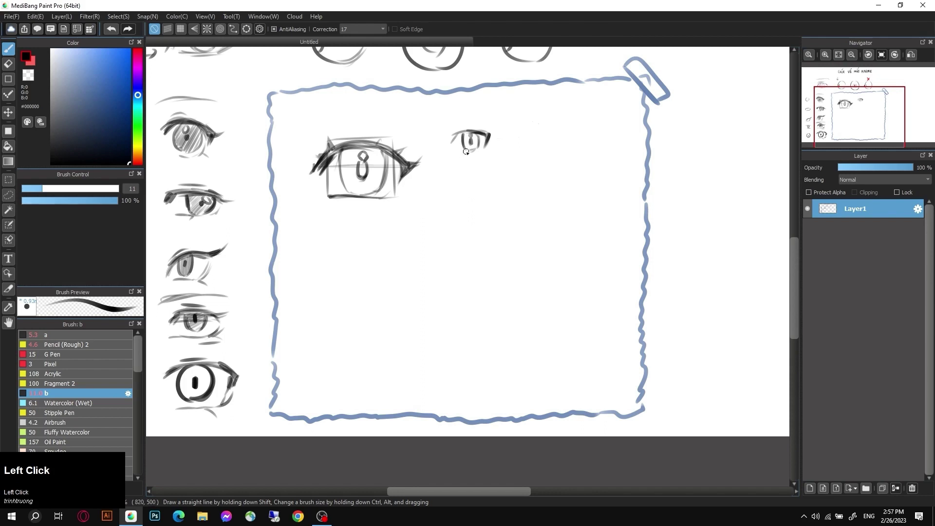
left_click_drag(466, 150, 521, 132)
key("ctrl+z")
key("ctrl+z")
left_click(460, 154)
key("ctrl+z")
Step: Extend the large eye's lower lid line up toward the outer corner
left_click(389, 195)
left_click(390, 196, "ctrl")
left_click(390, 196)
Step: Draw an eyelid crease and a long eyebrow above the large eye, plus a curved stroke under its outer corner
key("space")
left_click_drag(393, 172, 436, 213)
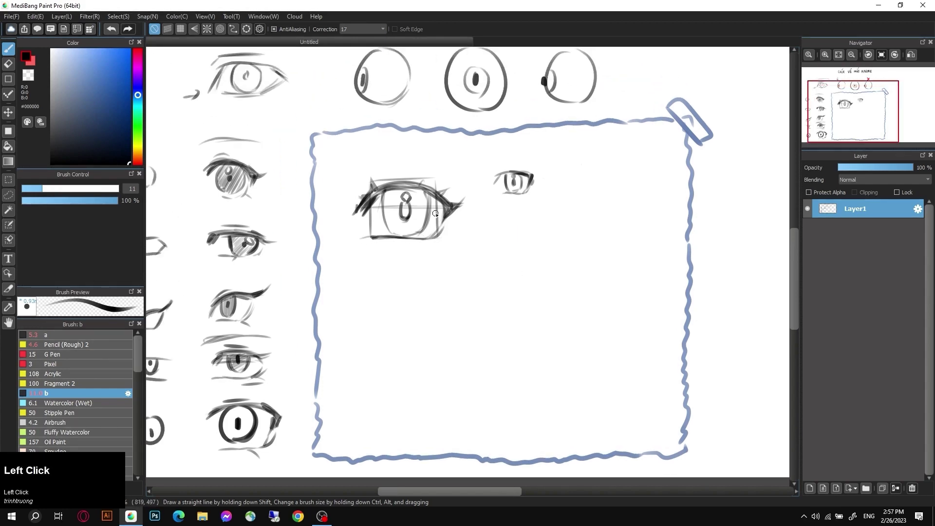
left_click_drag(364, 183, 406, 179)
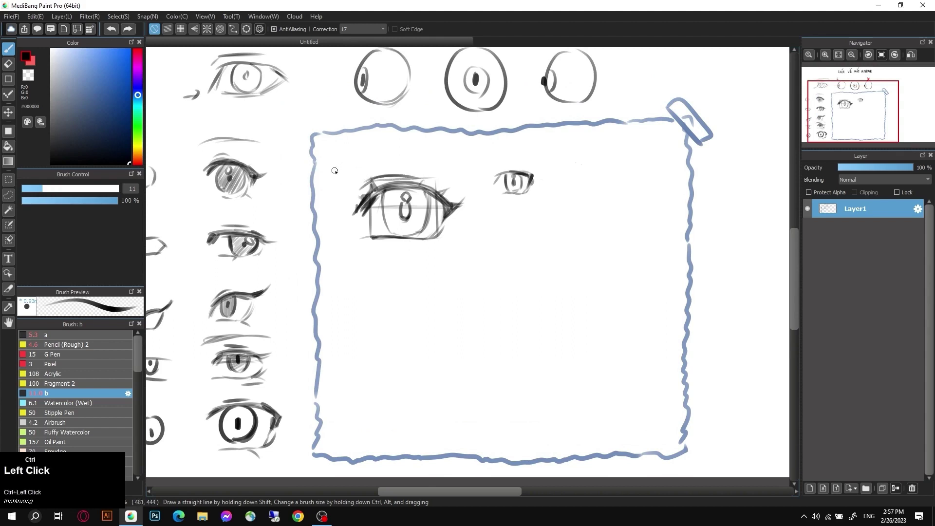
mouse_move(334, 171)
left_mouse_down()
mouse_move(387, 157)
mouse_move(436, 159)
left_mouse_up()
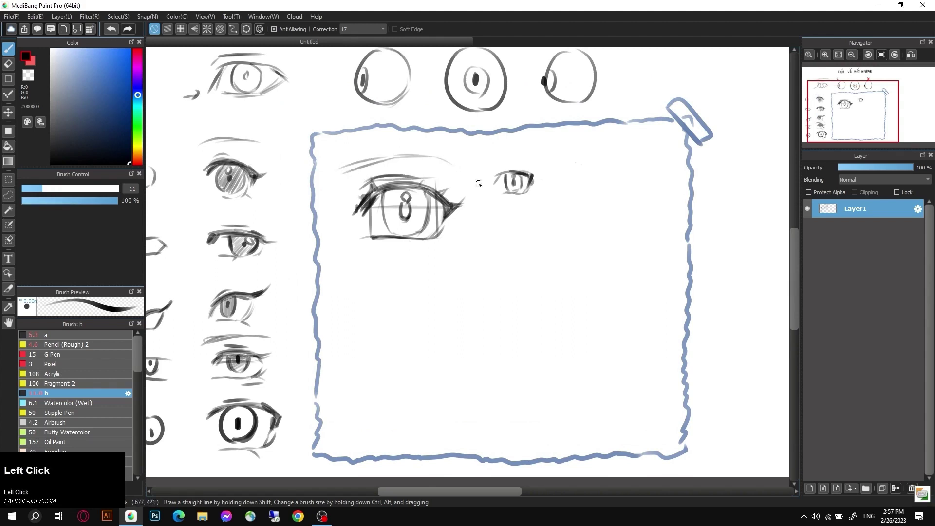
left_click_drag(454, 230, 422, 251)
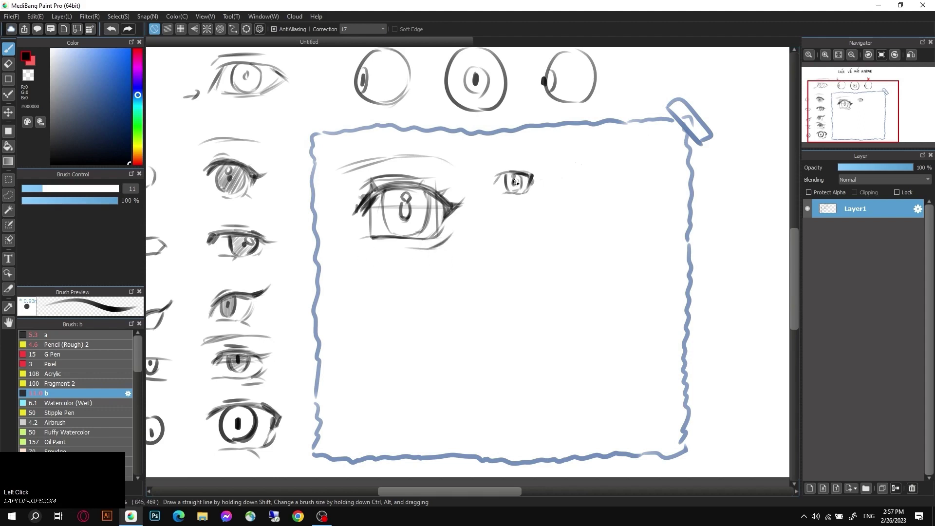
Step: Add a curved stroke under the small eye's outer corner and a thin eyebrow above it
left_click_drag(532, 189, 517, 198)
left_click_drag(488, 160, 538, 163)
key("ctrl+z")
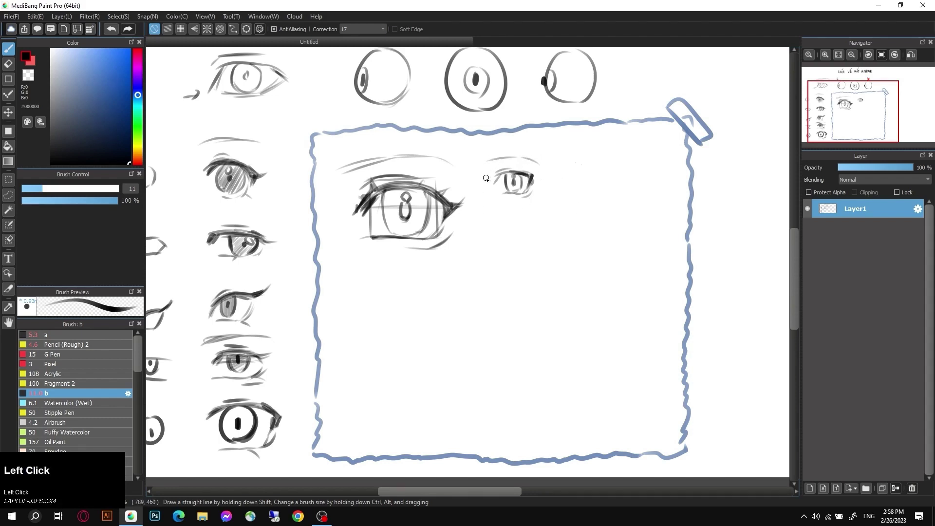
Step: Draw a circle around the small eye and an outlined arrow pointing to it from the large eye
left_click_drag(481, 158, 481, 197)
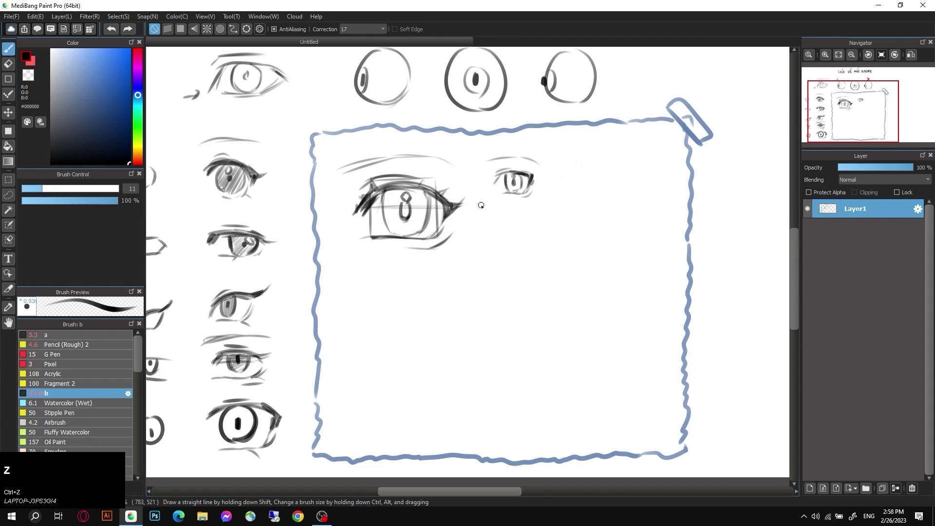
mouse_move(516, 145)
left_mouse_down()
mouse_move(492, 190)
mouse_move(539, 193)
mouse_move(517, 218)
mouse_move(521, 143)
left_mouse_up()
left_click_drag(479, 219, 482, 229)
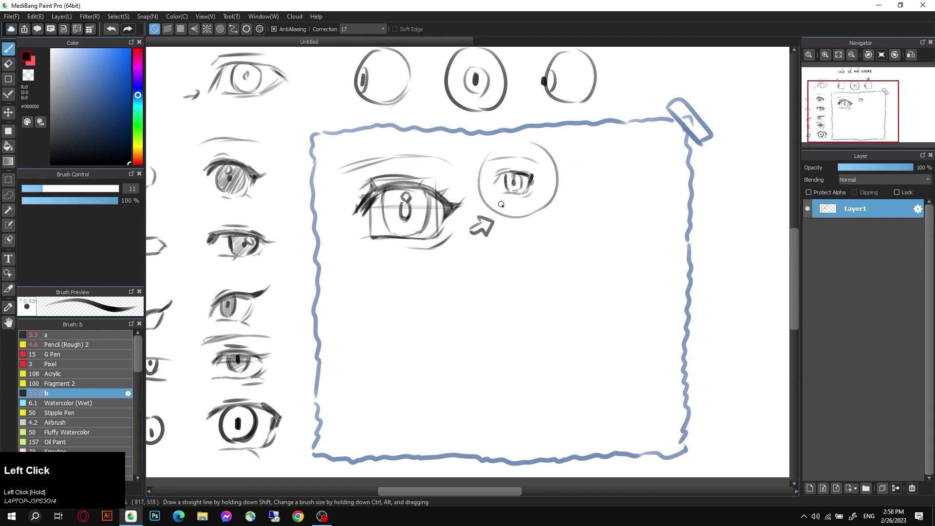
Step: Try to draw a vertical line down through the large eye's centre
scroll(502, 205, "down", 2)
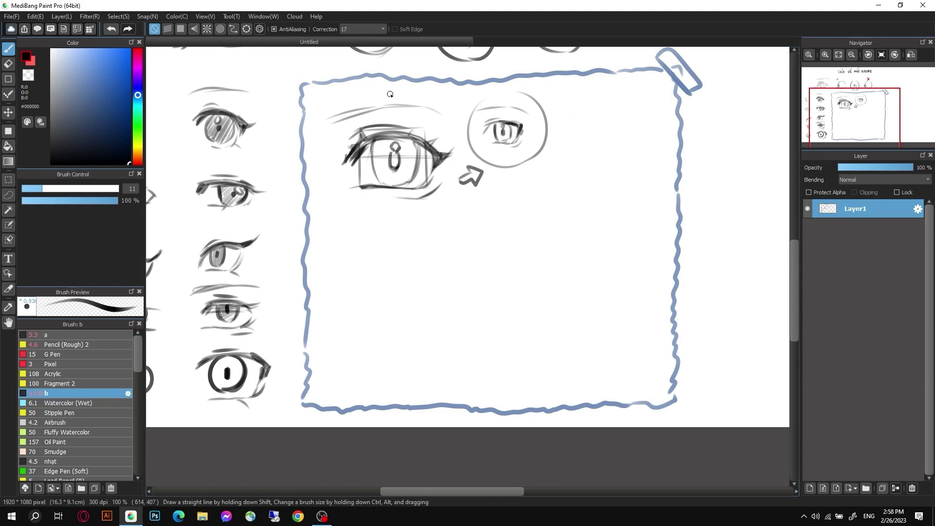
left_click(395, 210, "ctrl")
key("ctrl+z")
left_click(389, 196, "ctrl")
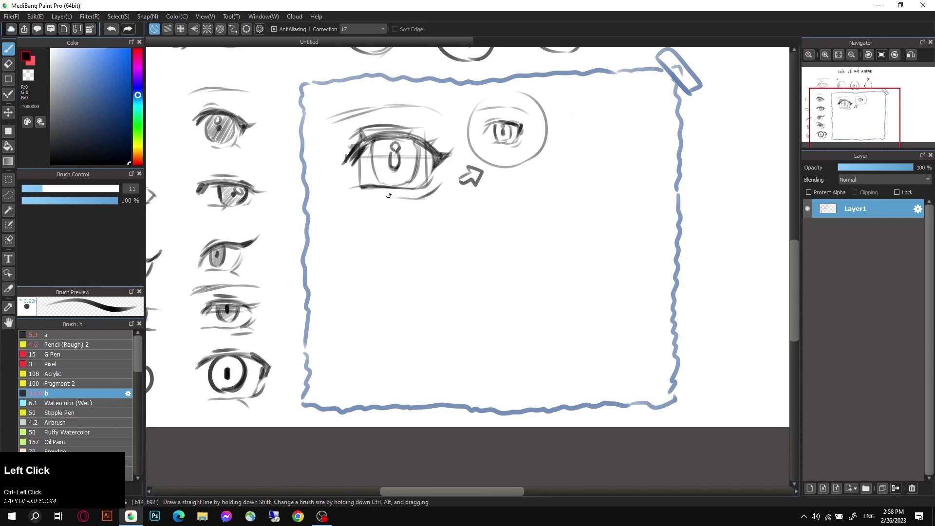
key("ctrl+z")
left_click_drag(396, 95, 396, 231)
left_click(392, 171, "ctrl")
key("ctrl+z")
key("ctrl+z")
left_click_drag(393, 122, 389, 229)
key("ctrl+z")
Step: Lasso the large eye with its eyebrow, copy and paste it as a new layer, and move the copy directly below the original
scroll(399, 227, "down", 1)
left_click(8, 195)
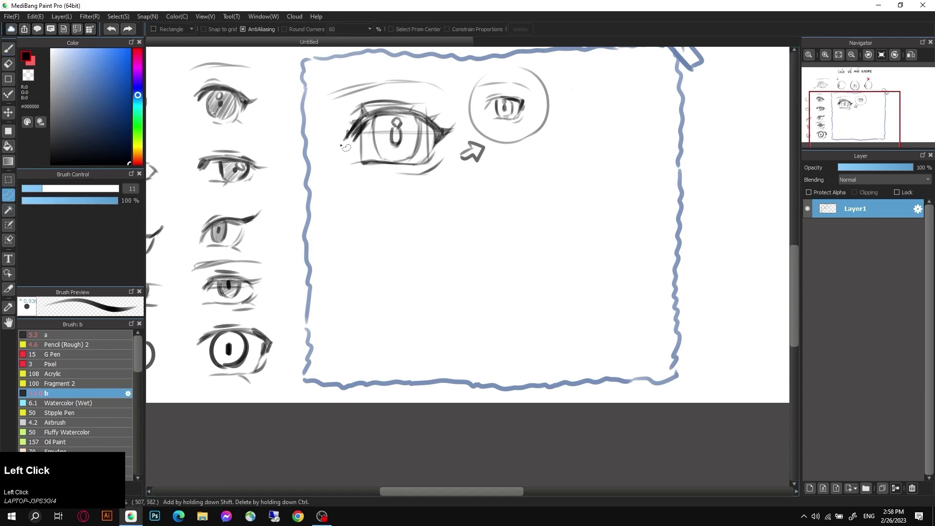
left_click_drag(325, 115, 427, 189)
mouse_move(468, 120)
left_mouse_down()
mouse_move(426, 74)
mouse_move(313, 103)
left_mouse_up()
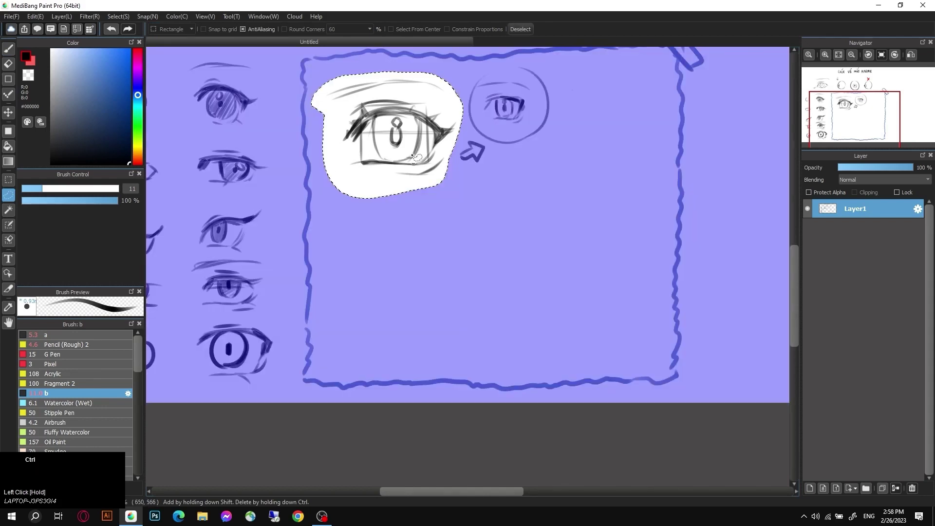
key("ctrl+c")
key("ctrl+v")
key("v")
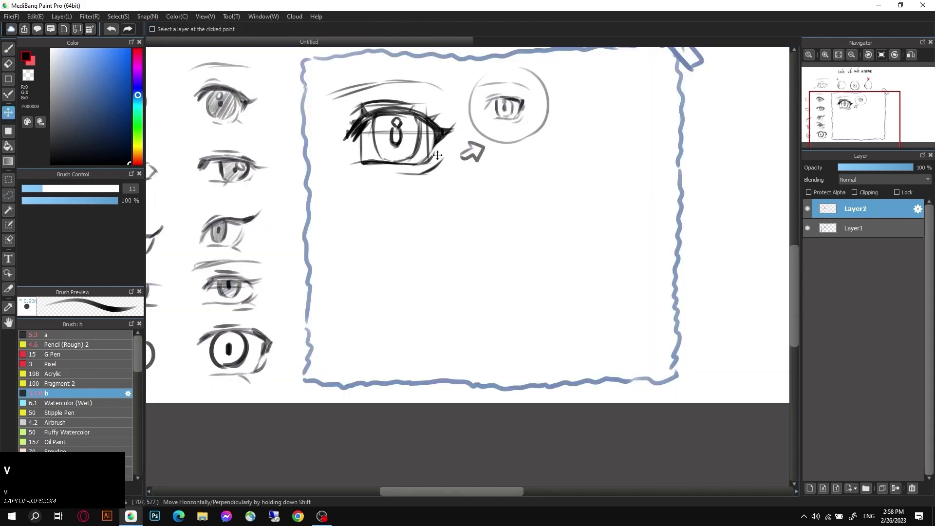
left_click_drag(419, 132, 423, 250)
Step: Erase the pupil and highlight from the copied eye
scroll(410, 224, "down", 3)
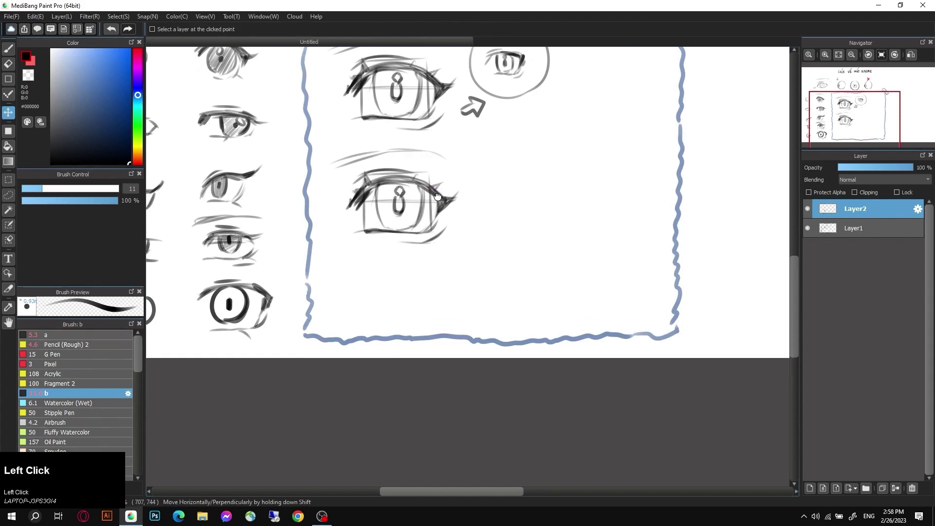
key("e")
mouse_move(399, 197)
left_mouse_down()
mouse_move(397, 185)
mouse_move(386, 194)
mouse_move(415, 188)
mouse_move(406, 239)
left_mouse_up()
Step: Draw a pair of small round eyes with centred pupil dots beside the circled small eye
scroll(406, 240, "up", 5)
key("b")
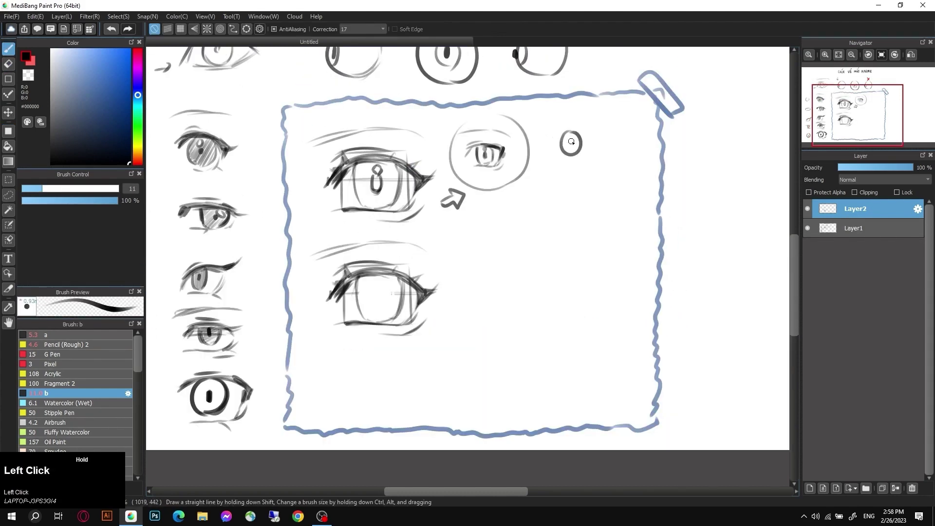
left_click_drag(596, 139, 597, 139)
left_click(603, 142)
Step: Draw a second pair of round eyes with pupil dots shifted to the left, beside the copied eye
scroll(546, 223, "down", 4)
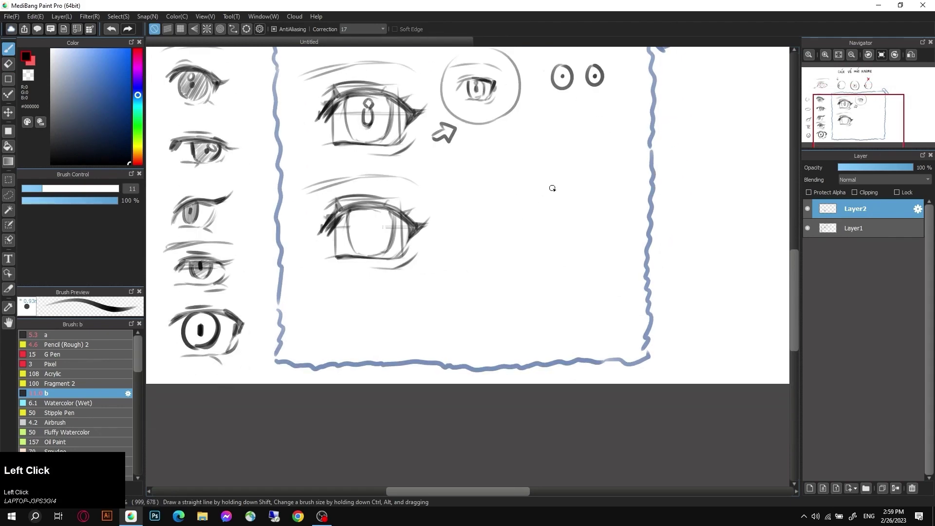
left_click_drag(551, 189, 596, 188)
left_click(546, 199)
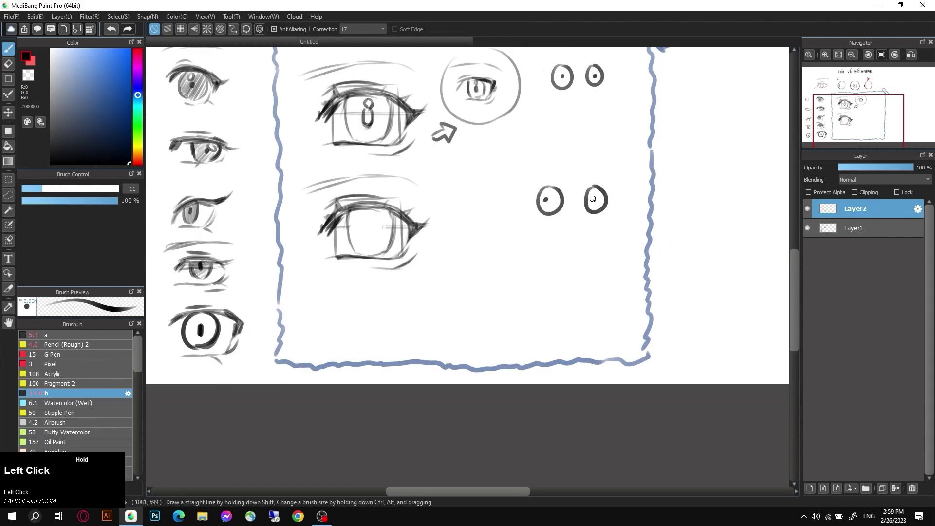
left_click(592, 198)
Step: Sketch a small eye with its iris shifted to the left beside the copied large eye
key("space")
left_click_drag(531, 265, 558, 220)
mouse_move(511, 169)
left_mouse_down()
mouse_move(501, 222)
mouse_move(474, 210)
mouse_move(502, 203)
mouse_move(482, 220)
left_mouse_up()
key("ctrl+z")
key("ctrl+z")
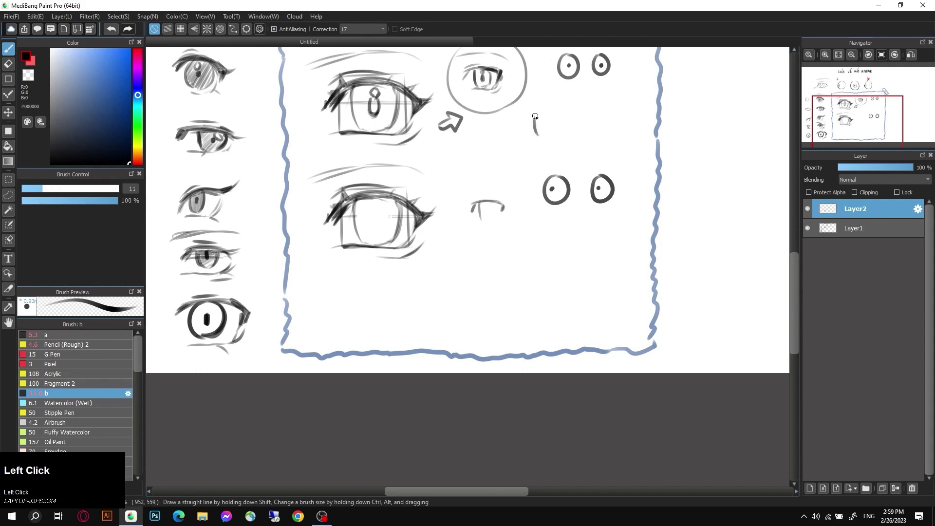
key("ctrl+z")
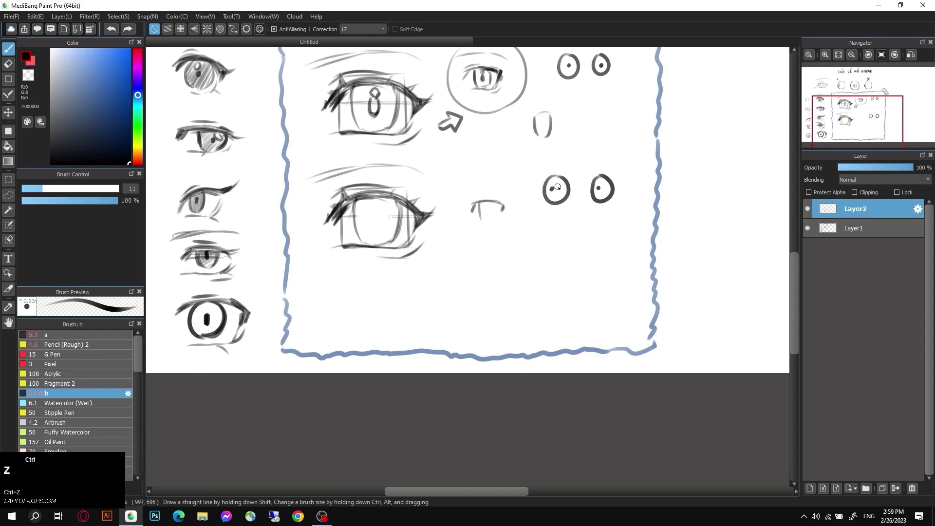
mouse_move(494, 205)
left_mouse_down()
mouse_move(487, 223)
mouse_move(484, 204)
left_mouse_up()
key("ctrl+z")
left_click(482, 212)
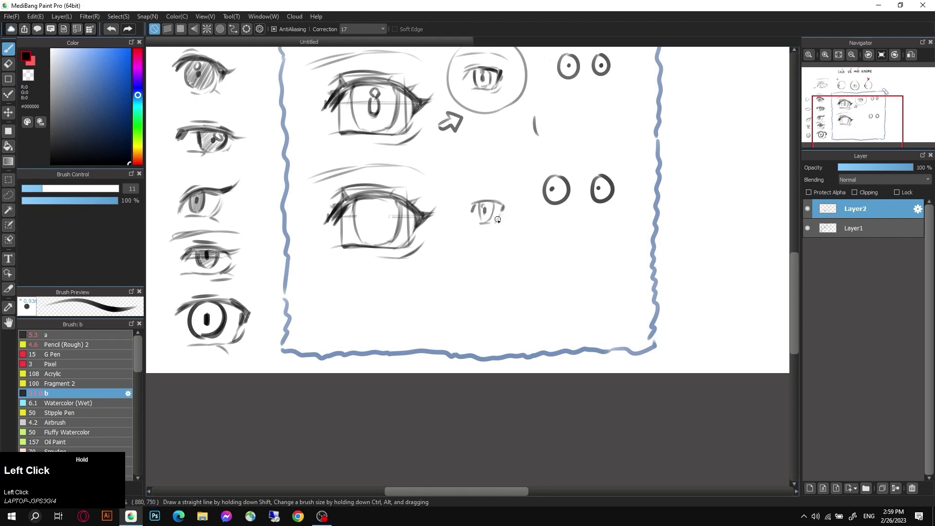
left_click_drag(498, 220, 500, 219)
Step: Rework the copied large eye's iris so it sits further left, and add a pupil and highlight inside it
key("z")
key("z")
key("z")
key("z")
key("z")
key("z")
key("z")
key("z")
key("z")
key("z")
key("z")
key("z")
key("z")
key("z")
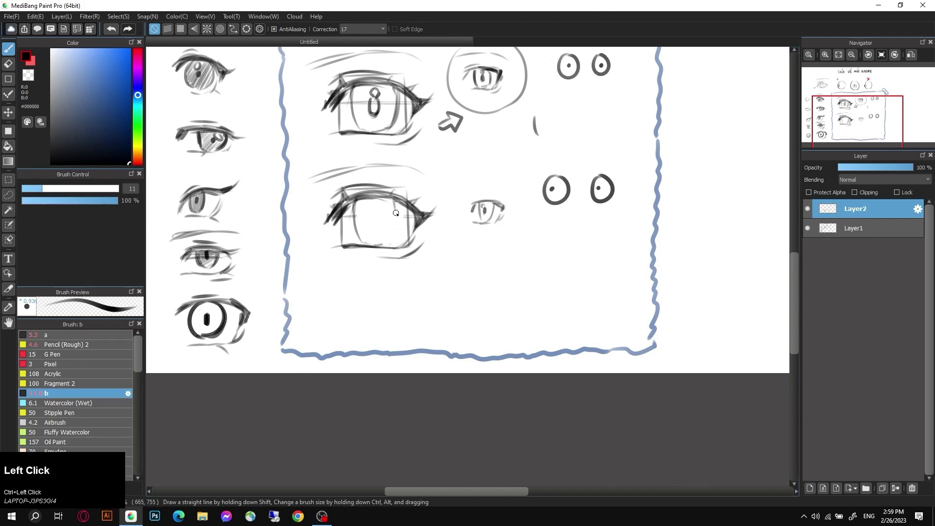
left_click_drag(394, 210, 393, 234)
left_click_drag(363, 220, 367, 229)
key("ctrl+z")
key("z")
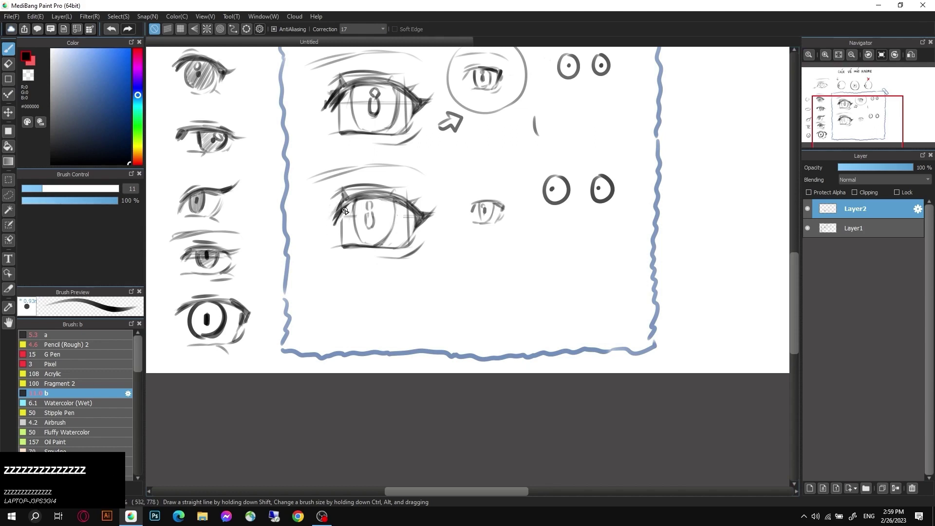
Step: Darken the copied eye's upper lash line and erase the leftover guide lines around its corners
mouse_move(345, 211)
left_mouse_down()
mouse_move(381, 191)
mouse_move(395, 200)
left_mouse_up()
key("z")
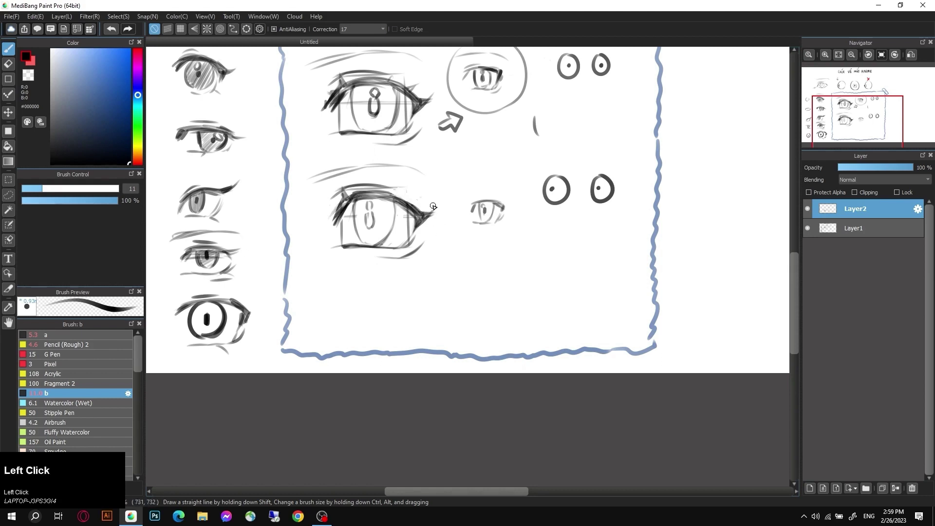
key("z")
key("z")
left_click_drag(341, 244, 345, 250)
key("z")
key("z")
key("z")
key("z")
key("z")
key("z")
key("z")
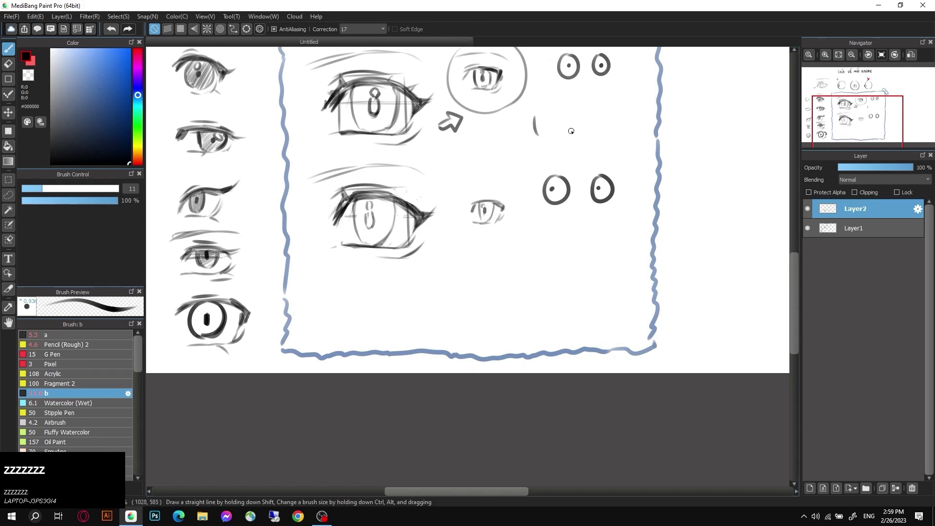
Step: Add curved upper lids with outer lashes to the left-looking round eyes, and draw a half-lidded pair directly below them
left_click_drag(574, 115, 600, 119)
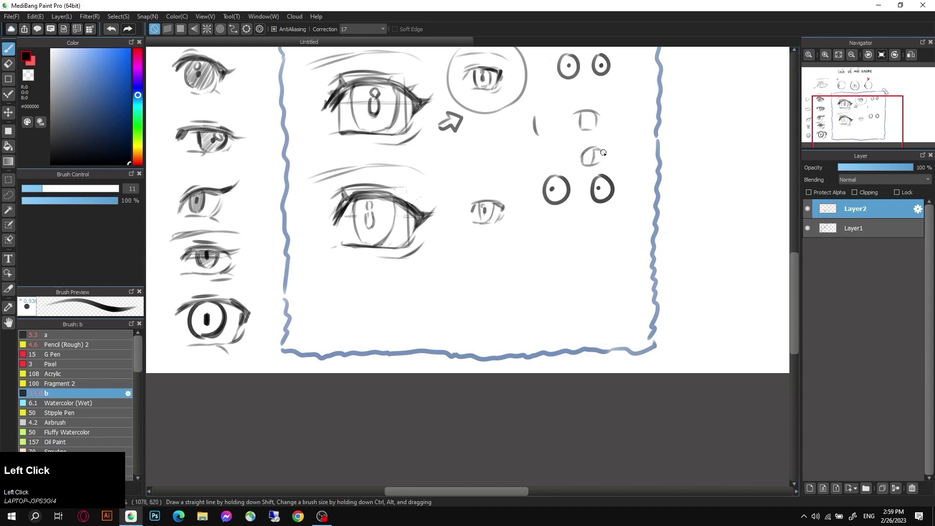
left_click_drag(584, 165, 619, 124)
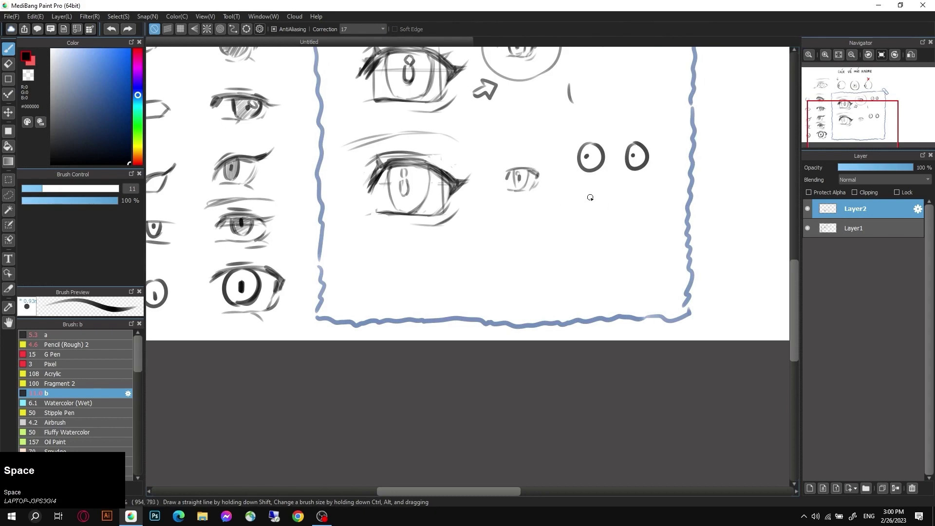
mouse_move(597, 213)
left_mouse_down()
mouse_move(603, 226)
mouse_move(594, 210)
left_mouse_up()
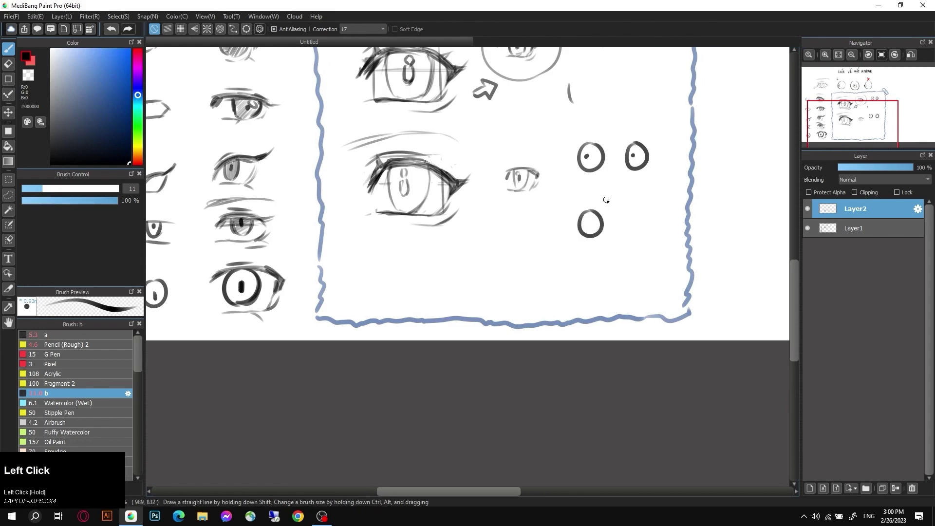
key("ctrl+z")
left_click_drag(565, 159, 603, 144)
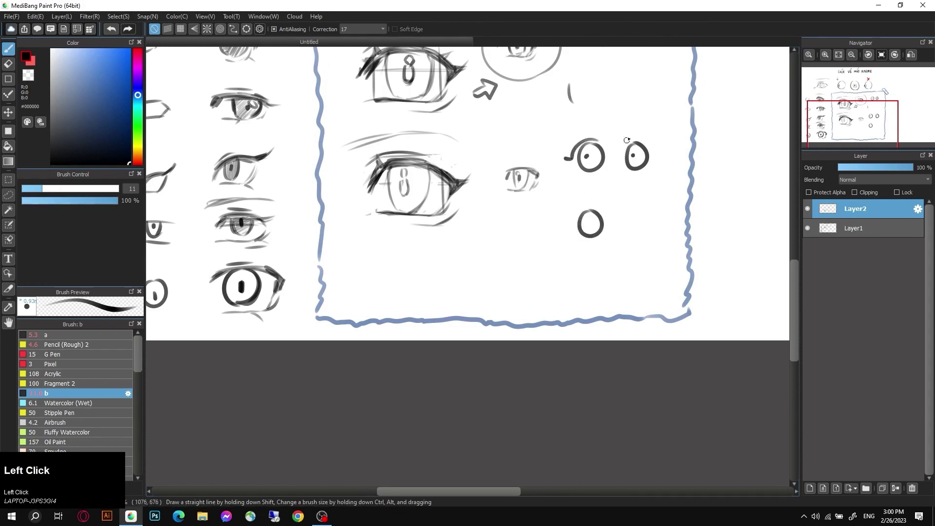
left_click_drag(580, 225, 633, 217)
left_click(591, 224)
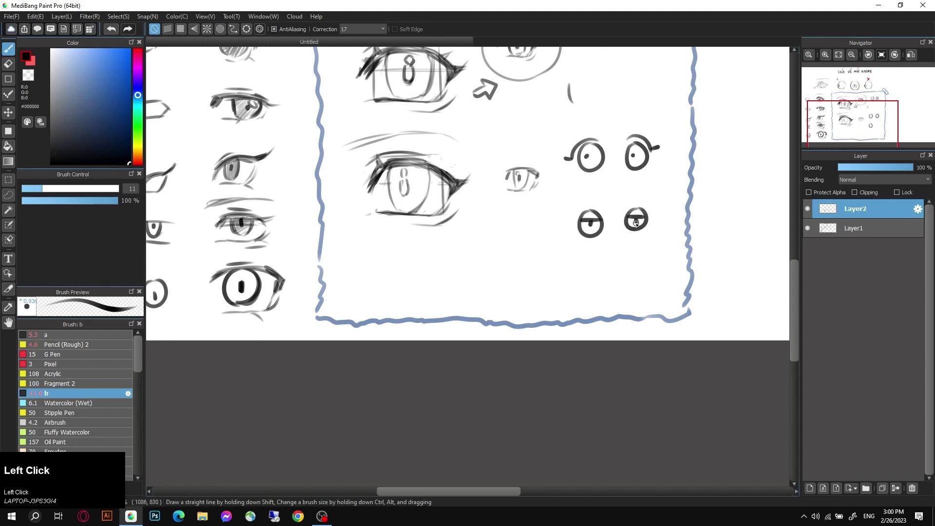
Step: Set the brush colour to #FF0000 and duplicate the top large eye with its eyebrow on a new layer at the frame's bottom
mouse_move(529, 268)
left_mouse_down()
mouse_move(523, 299)
mouse_move(439, 229)
mouse_move(463, 296)
left_mouse_up()
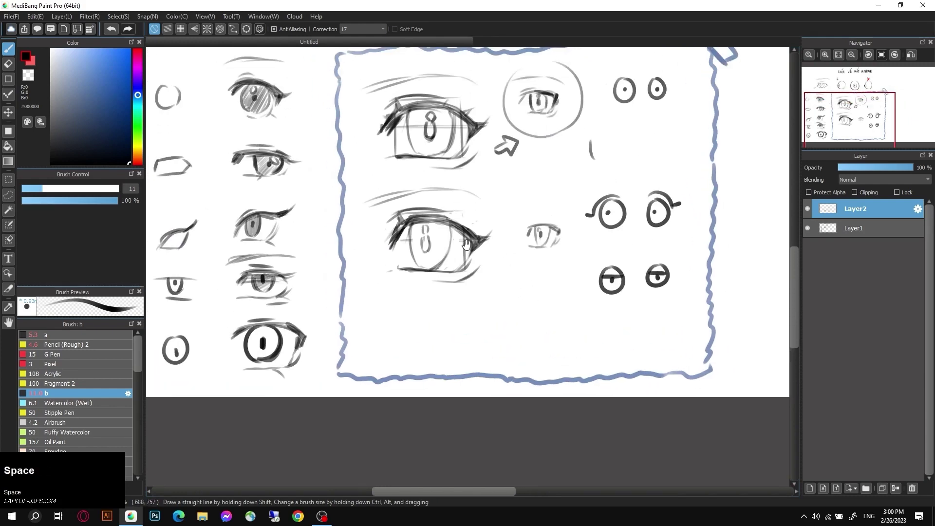
left_click_drag(467, 243, 461, 245)
left_click(138, 49)
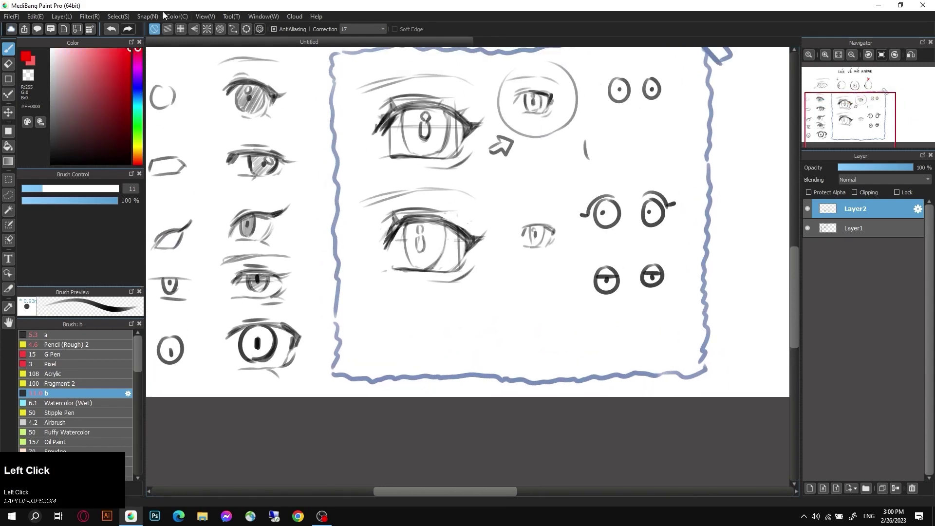
key("l")
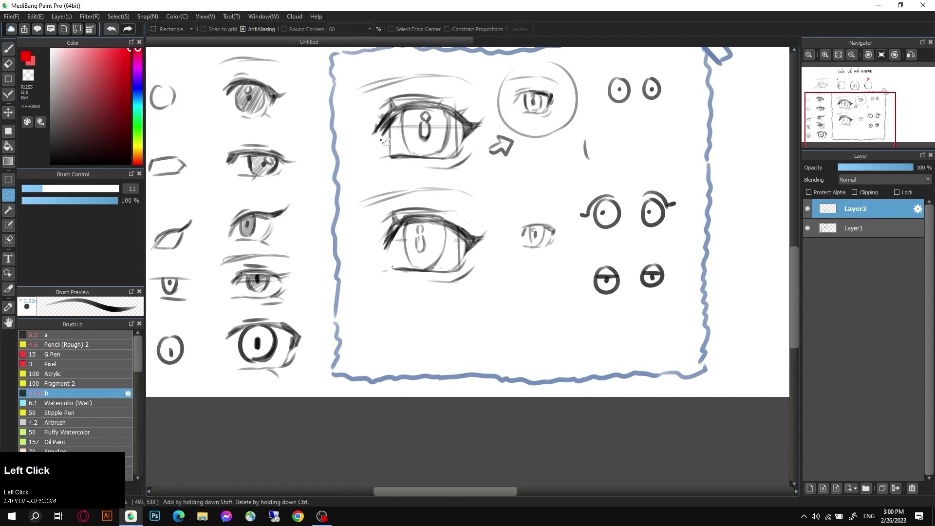
key("ctrl+v")
key("v")
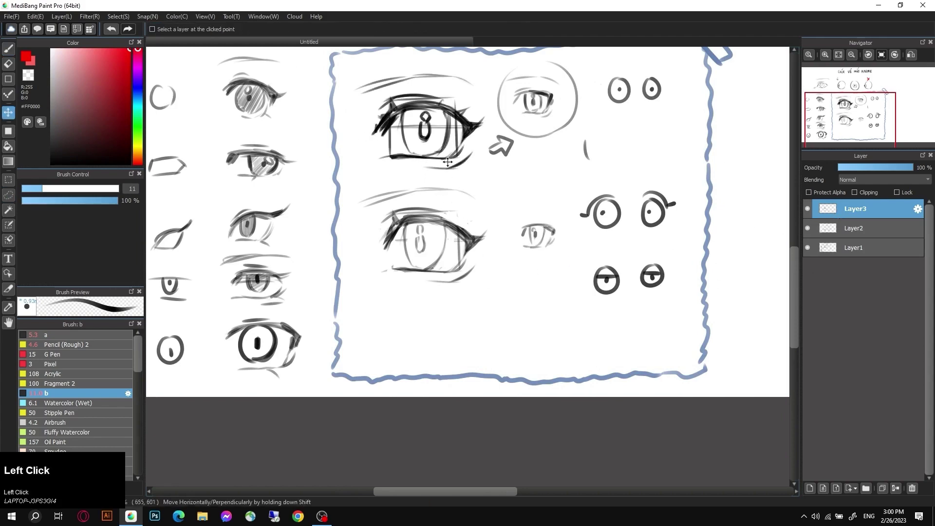
left_click_drag(445, 162, 445, 366)
Step: Nudge the Layer2 sketches and the Layer3 eye copy slightly upward inside the frame
left_click(837, 225)
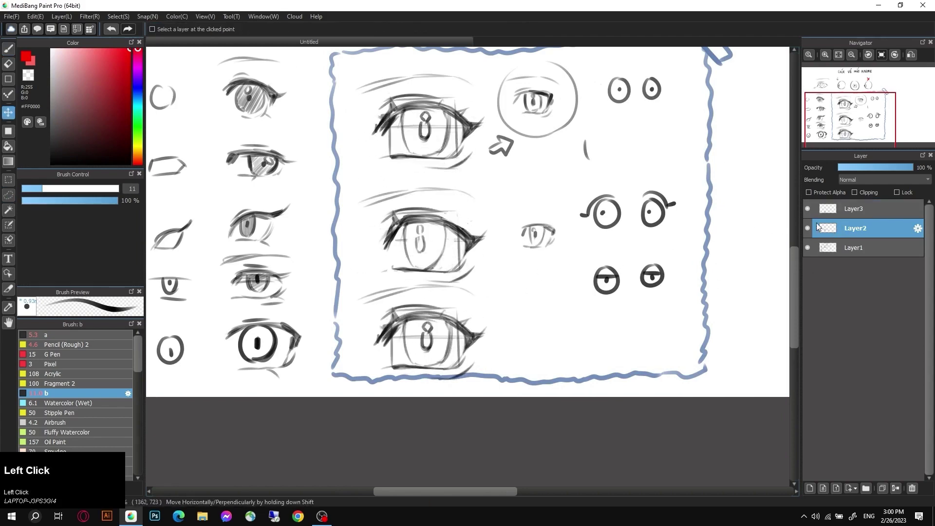
left_click_drag(446, 256, 445, 245)
left_click(856, 208)
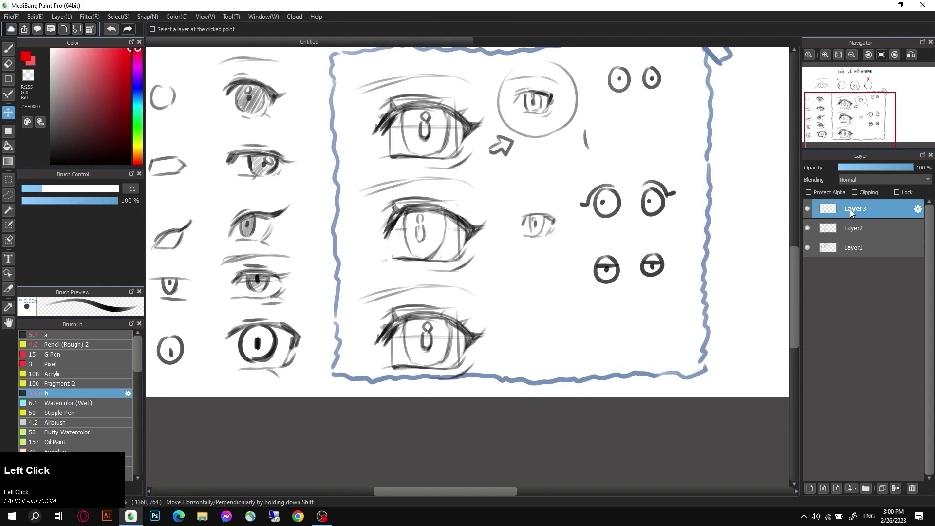
left_click_drag(434, 323, 435, 314)
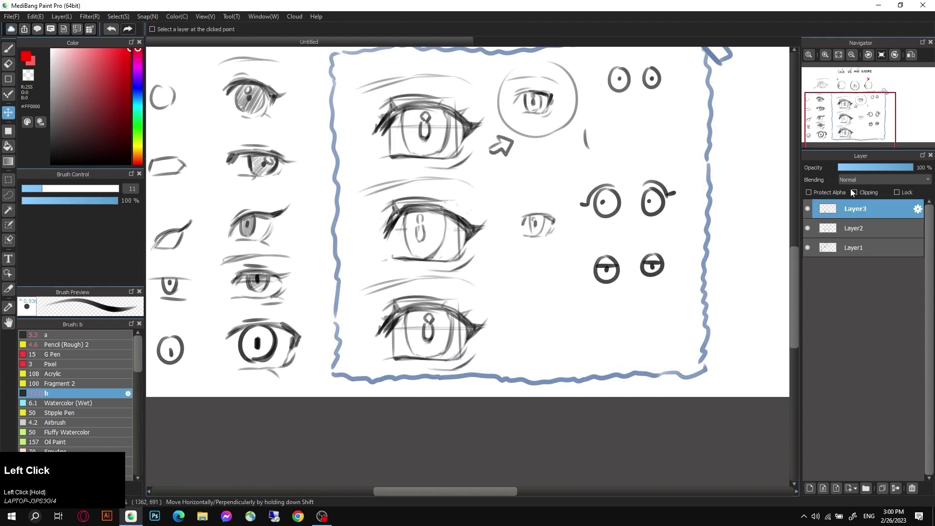
left_click(845, 247)
left_click(853, 209, "shift")
left_click(854, 227)
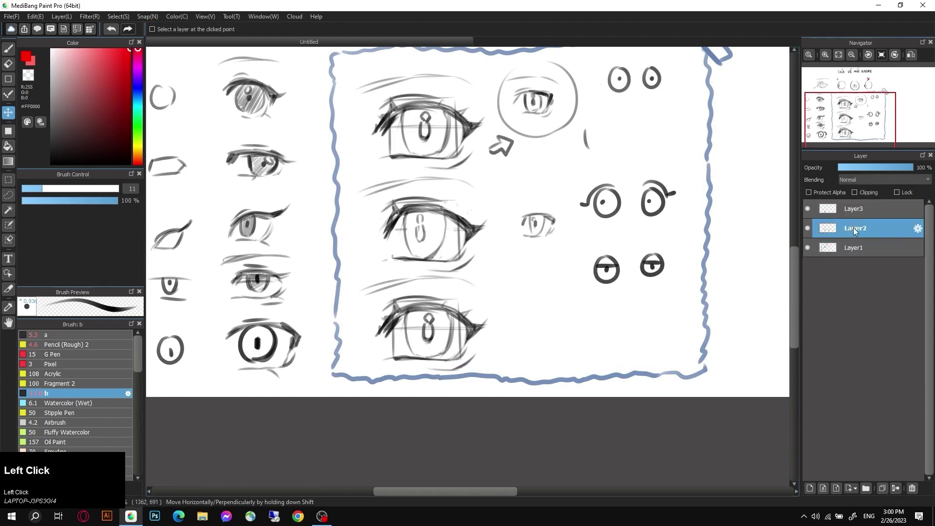
double_click(853, 227)
left_click(544, 194)
left_click_drag(544, 194, 544, 190)
left_click(708, 242, "ctrl")
Step: Trace the full iris outline of the bottom large eye in red
left_click_drag(453, 272, 458, 170)
key("space")
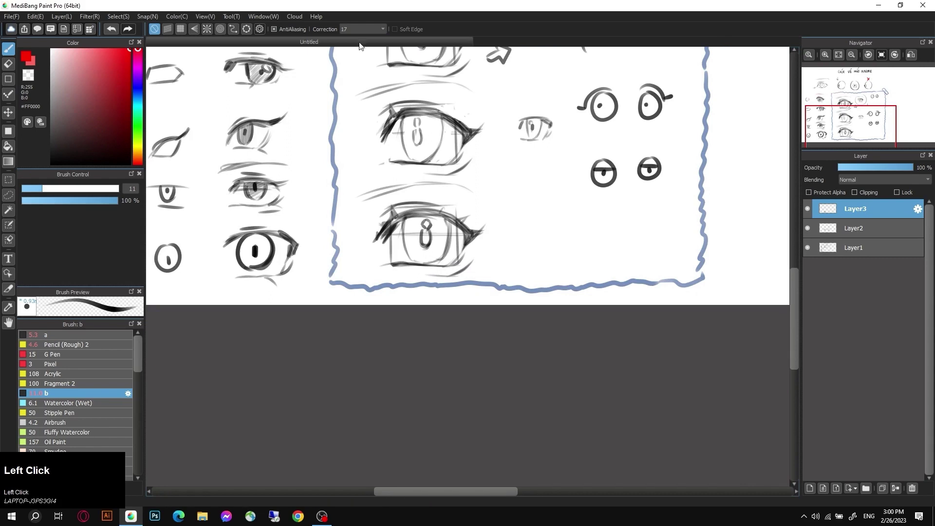
left_click(402, 237, "ctrl")
mouse_move(403, 237)
left_mouse_down()
mouse_move(447, 247)
mouse_move(419, 213)
mouse_move(445, 247)
mouse_move(446, 240)
left_mouse_up()
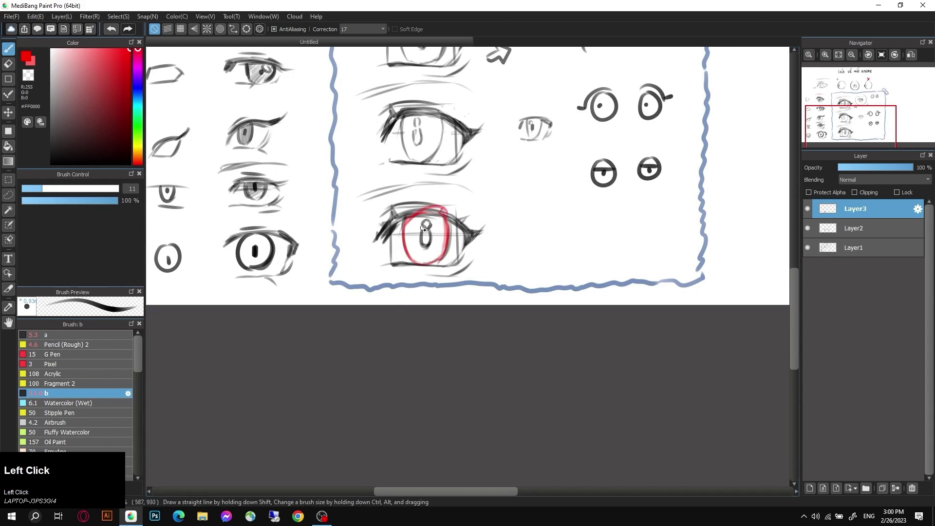
key("ctrl+z")
key("ctrl+z")
left_click_drag(413, 209, 445, 214)
Step: Draw another pair of small round eyes in black with pupil dots and lid lines crossing their middles, below the half-lidded pair
left_click(603, 234)
mouse_move(606, 219)
left_mouse_down()
mouse_move(605, 228)
mouse_move(633, 233)
mouse_move(652, 215)
mouse_move(654, 227)
left_mouse_up()
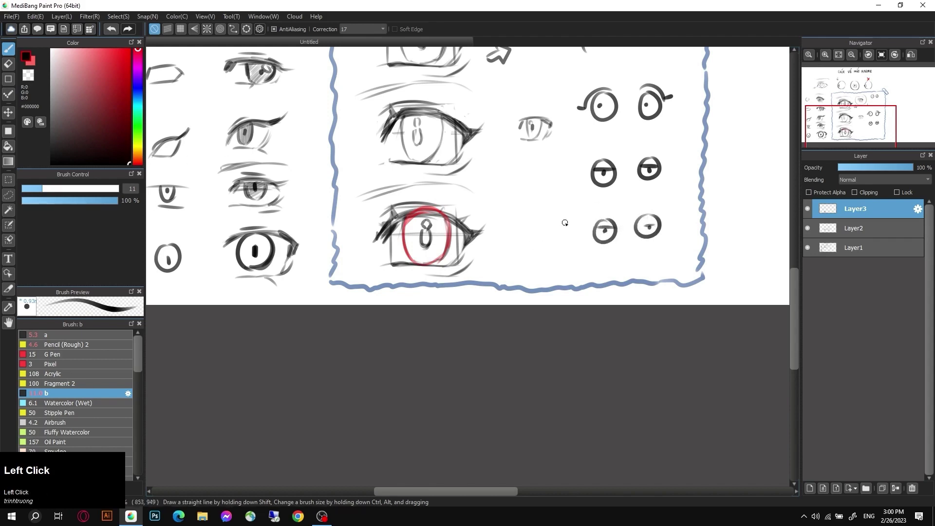
left_click_drag(589, 228, 618, 229)
key("ctrl+z")
Step: Draw a straight upper lid line across the middle of the bottom large eye and erase the old lid and iris above it
key("z")
mouse_move(388, 212)
left_mouse_down()
mouse_move(385, 237)
mouse_move(402, 209)
mouse_move(400, 221)
mouse_move(444, 210)
left_mouse_up()
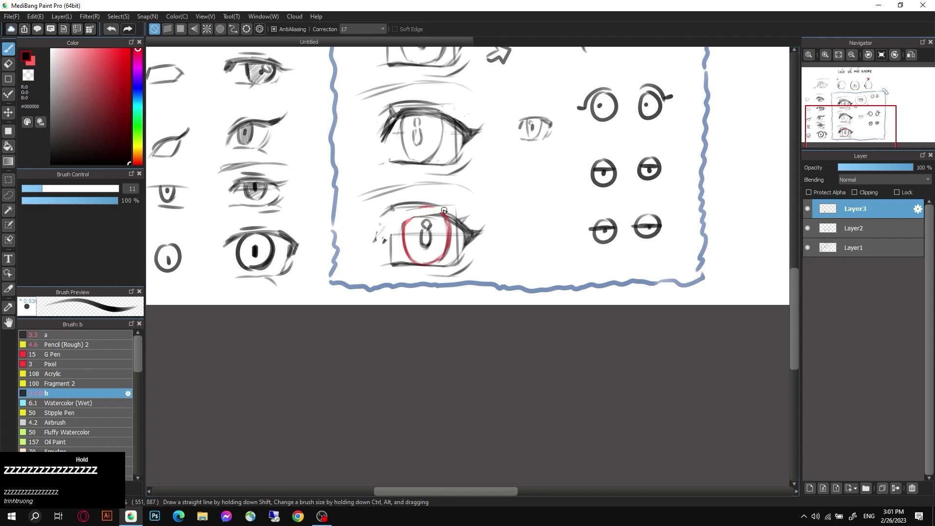
left_click_drag(363, 243, 473, 233)
key("ctrl+z")
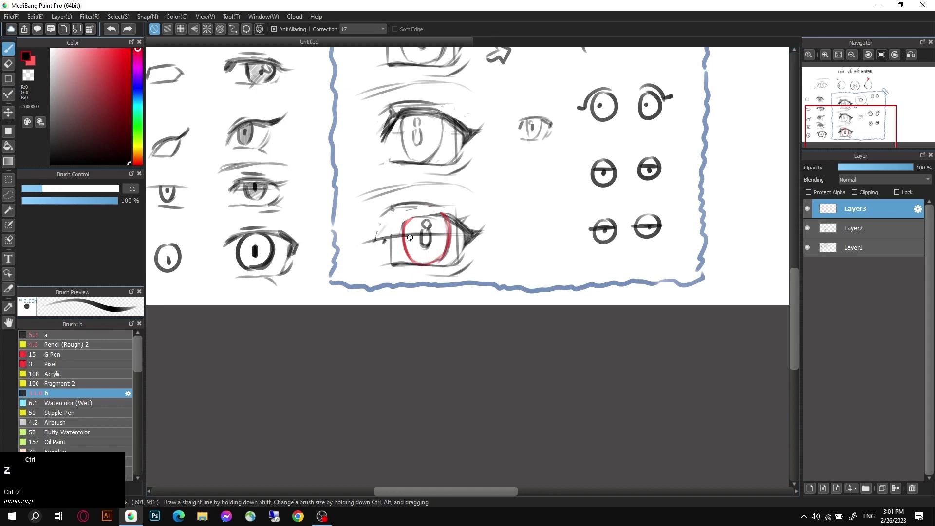
left_click_drag(410, 237, 456, 233)
left_click_drag(380, 237, 468, 233)
key("z")
mouse_move(409, 218)
left_mouse_down()
mouse_move(459, 216)
mouse_move(455, 226)
mouse_move(482, 232)
mouse_move(475, 220)
mouse_move(410, 205)
mouse_move(381, 213)
mouse_move(394, 218)
mouse_move(379, 239)
mouse_move(397, 234)
left_mouse_up()
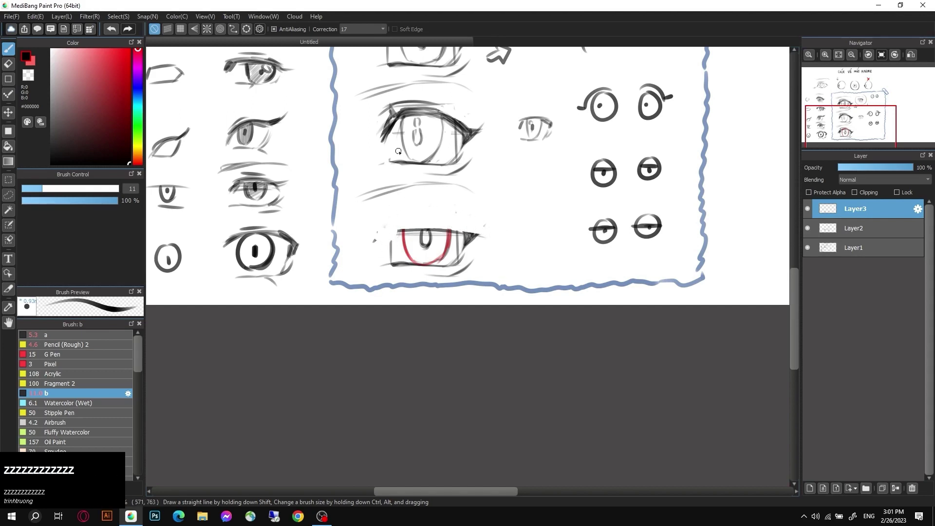
left_click(379, 227)
Step: Sketch a round eyeball with a pupil dot and a lid line across its middle, beside the bottom large eye
left_click_drag(409, 203, 347, 214)
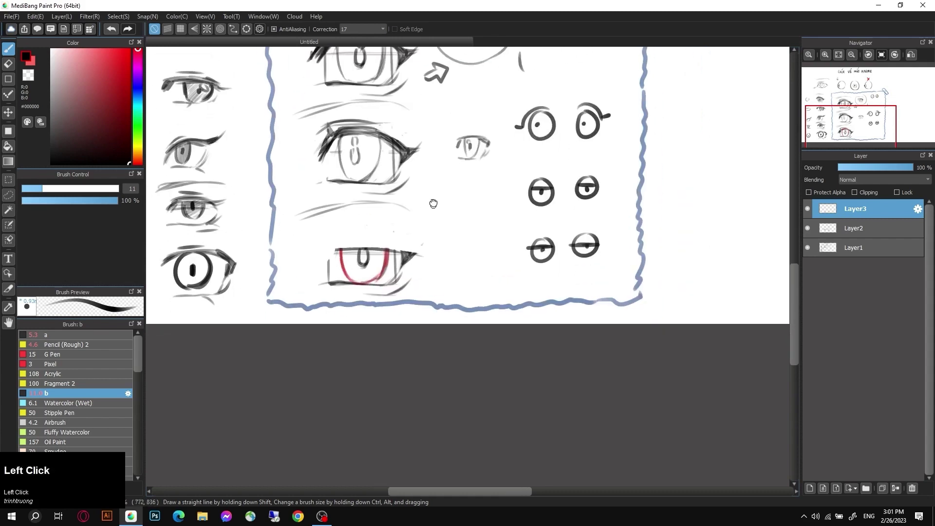
left_click_drag(465, 227, 466, 264)
key("ctrl+z")
key("ctrl+z")
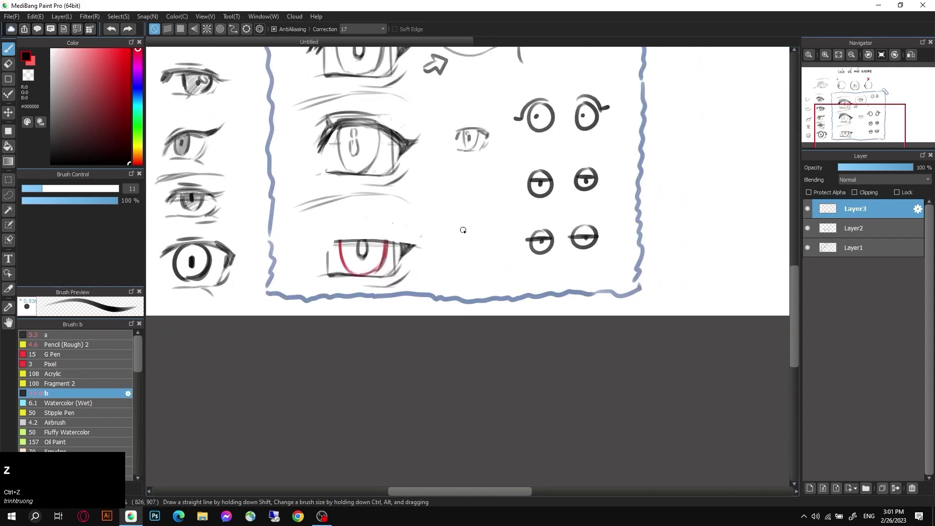
mouse_move(460, 228)
left_mouse_down()
mouse_move(458, 260)
mouse_move(465, 227)
mouse_move(478, 260)
left_mouse_up()
key("ctrl+z")
left_click_drag(472, 223, 469, 262)
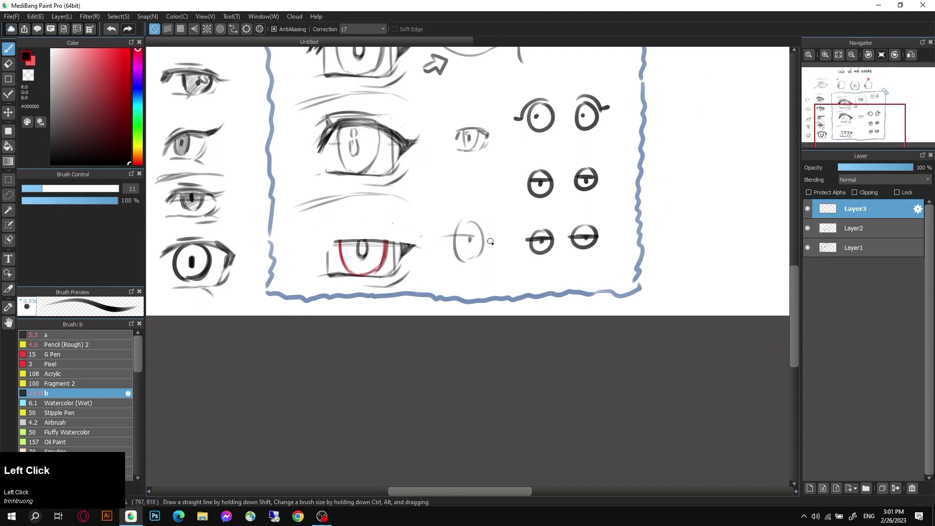
key("ctrl+z")
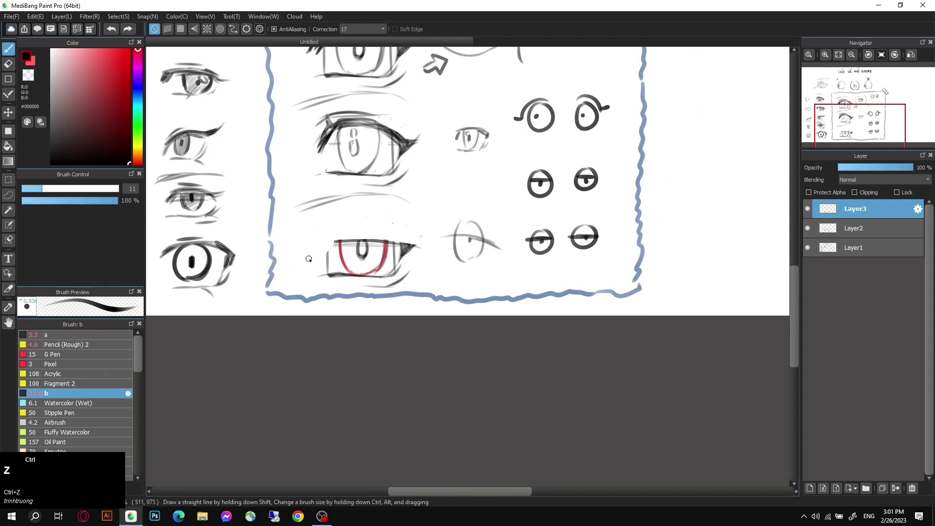
Step: Draw a thick upper lash line with extended corners on the bottom large eye, and add a crease line and iris shading
left_click_drag(330, 259, 296, 260)
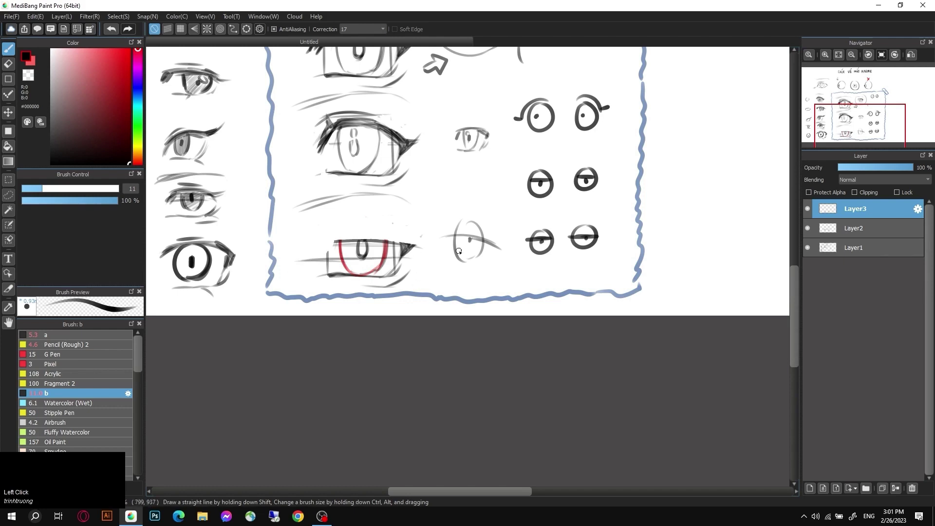
key("ctrl+z")
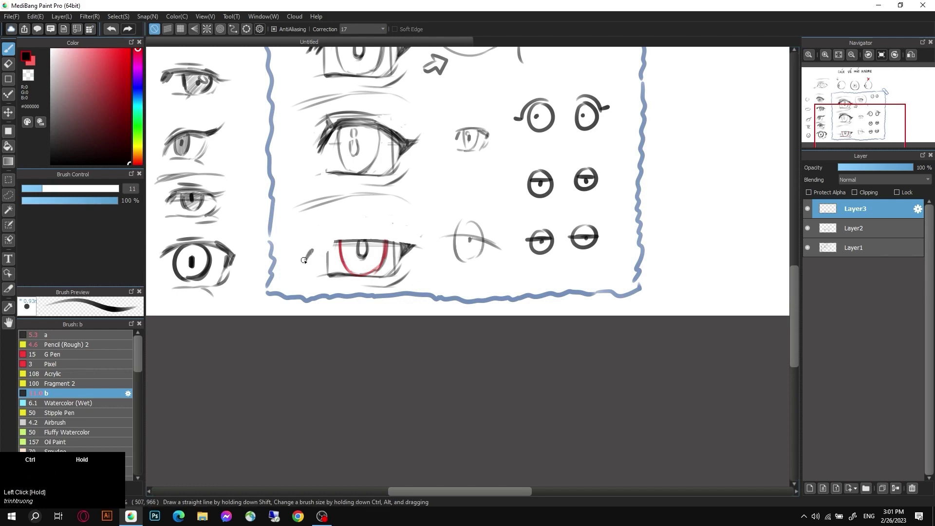
mouse_move(307, 262)
left_mouse_down()
mouse_move(322, 246)
mouse_move(402, 241)
mouse_move(369, 241)
left_mouse_up()
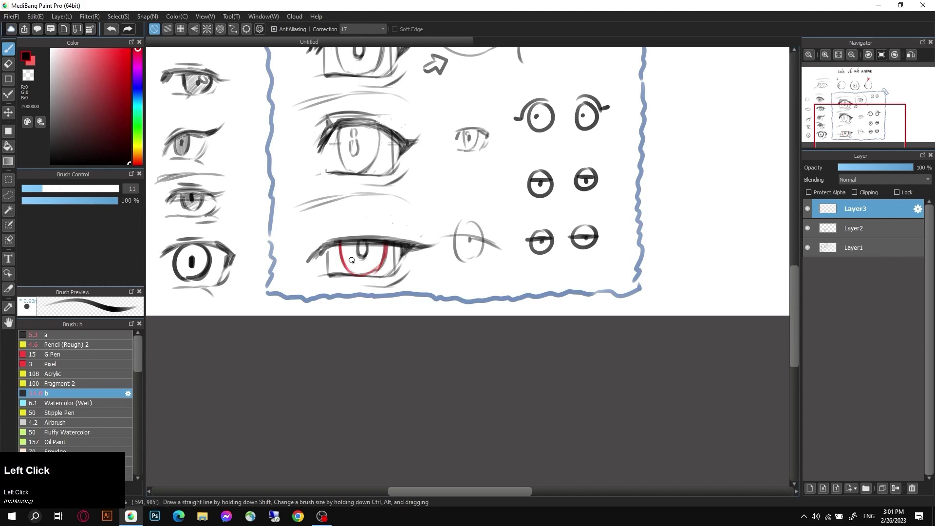
mouse_move(343, 262)
left_mouse_down()
mouse_move(341, 246)
mouse_move(388, 224)
mouse_move(339, 229)
mouse_move(406, 227)
left_mouse_up()
key("ctrl+z")
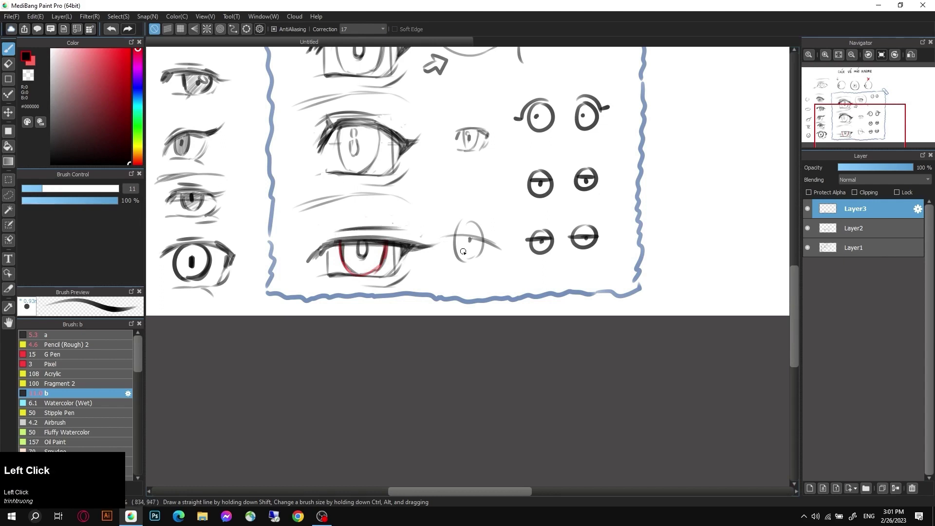
key("z")
left_click(285, 269)
key("z")
key("z")
key("z")
key("z")
key("z")
key("z")
key("z")
key("z")
key("z")
key("z")
key("z")
key("z")
key("z")
key("z")
key("z")
key("z")
key("z")
key("z")
key("z")
key("z")
key("z")
key("z")
key("z")
key("z")
key("z")
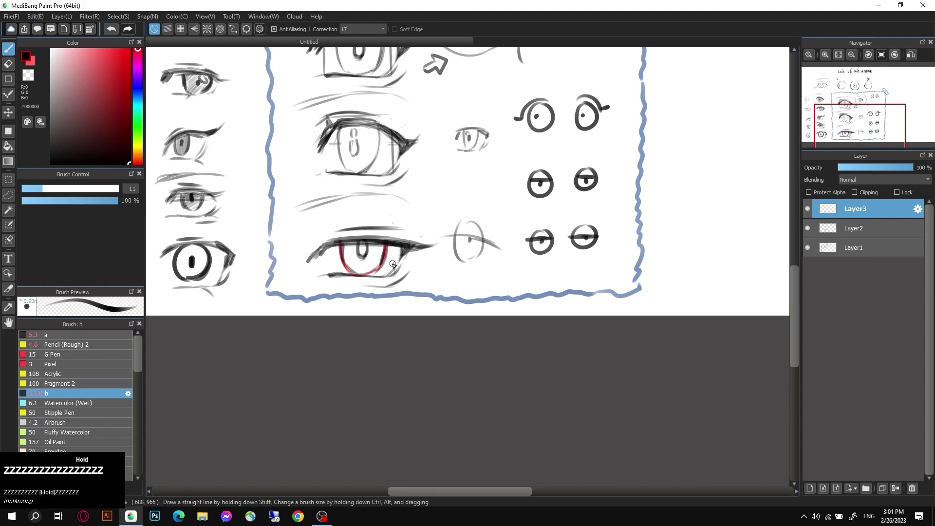
Step: Erase the lower part of the pupil inside the red iris of the bottom large eye
left_click(349, 249)
left_click(349, 249, "ctrl")
key("z")
left_click_drag(358, 252, 364, 256)
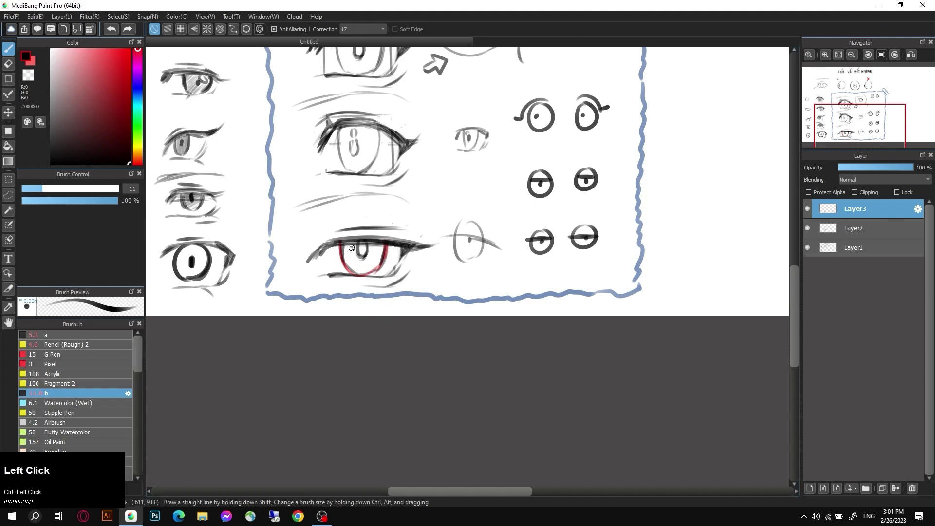
key("z")
key("z")
key("z")
key("z")
left_click(365, 255)
key("z")
key("z")
key("z")
key("z")
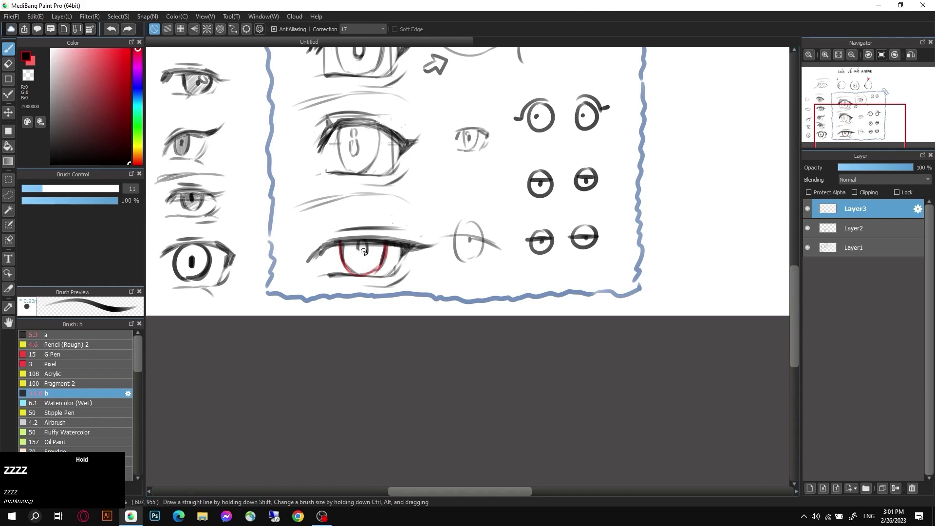
key("z")
Step: Redraw the bottom large eye's pupil as a small rounded shape with an inner mark, hanging just below the upper lid
left_click(373, 247)
key("ctrl+z")
left_click(362, 262)
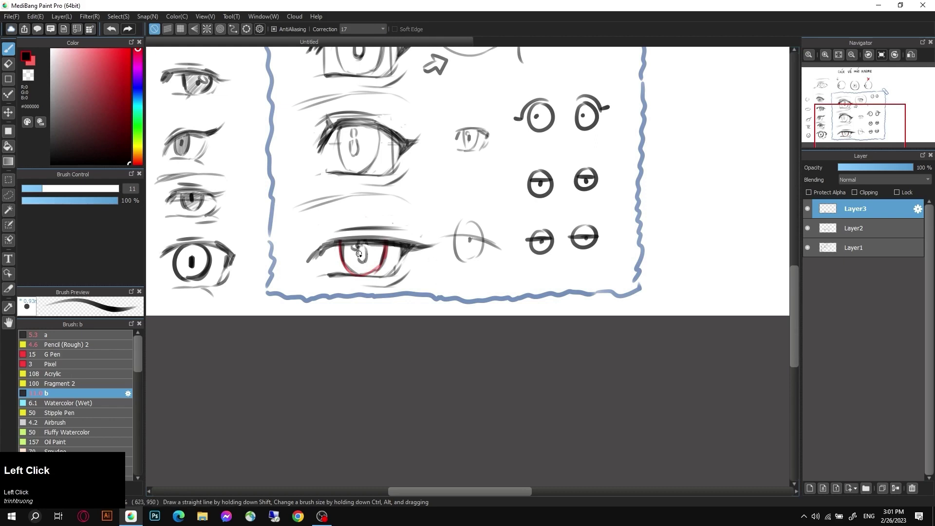
left_click_drag(369, 259, 368, 259)
key("ctrl+z")
key("ctrl+z")
key("ctrl+z")
key("ctrl+z")
key("ctrl+z")
key("ctrl+z")
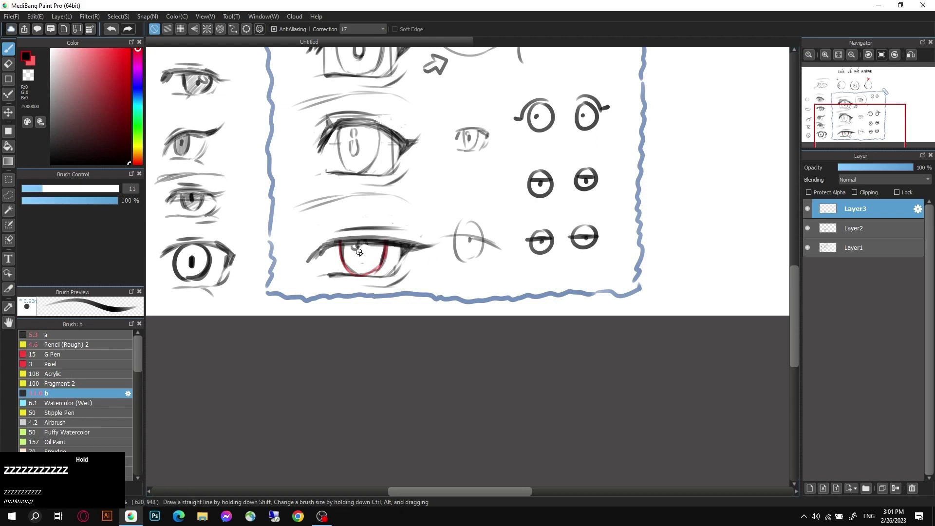
left_click(360, 257)
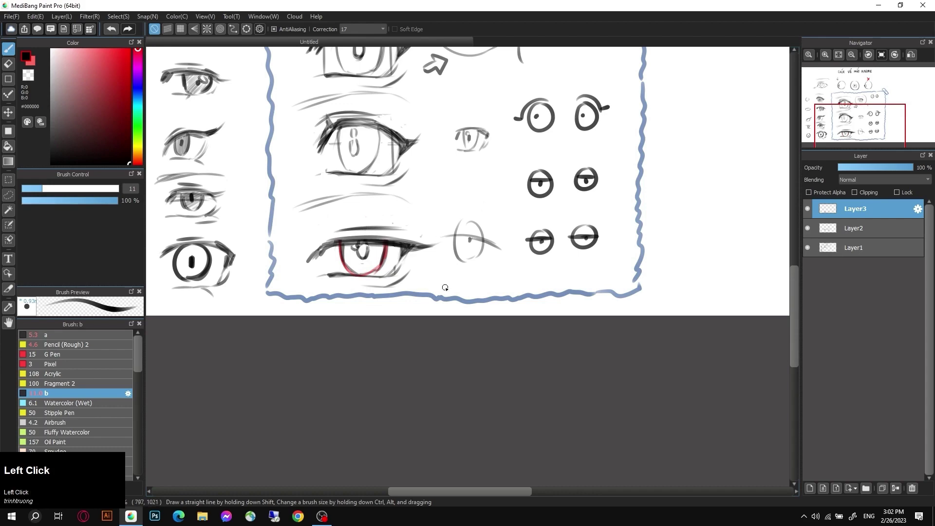
Step: Shift the Layer3 artwork slightly upward with the Move tool
scroll(441, 272, "down", 2)
left_click_drag(451, 184, 458, 252)
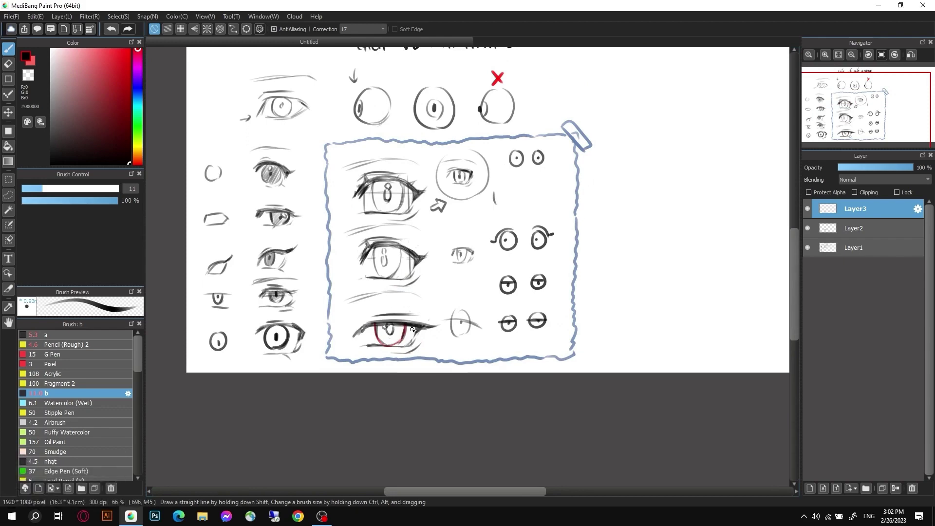
key("v")
left_click_drag(374, 334, 376, 336)
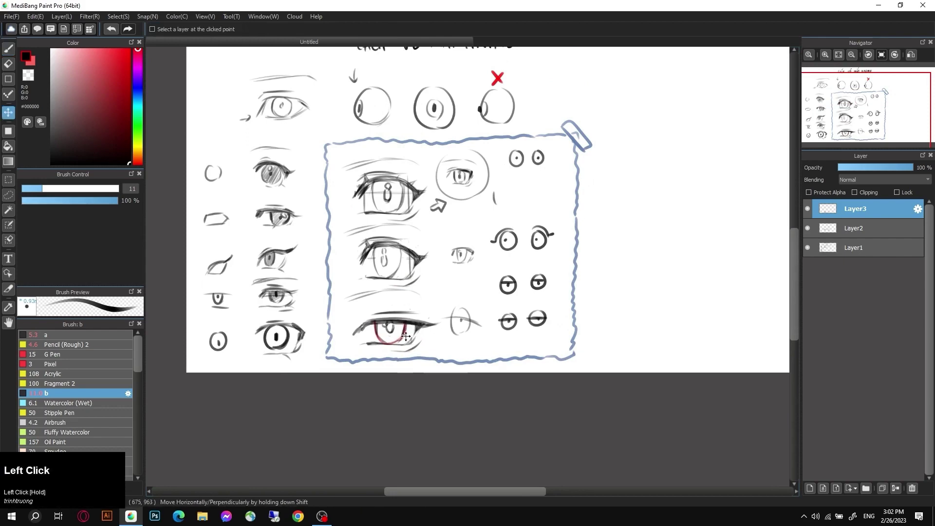